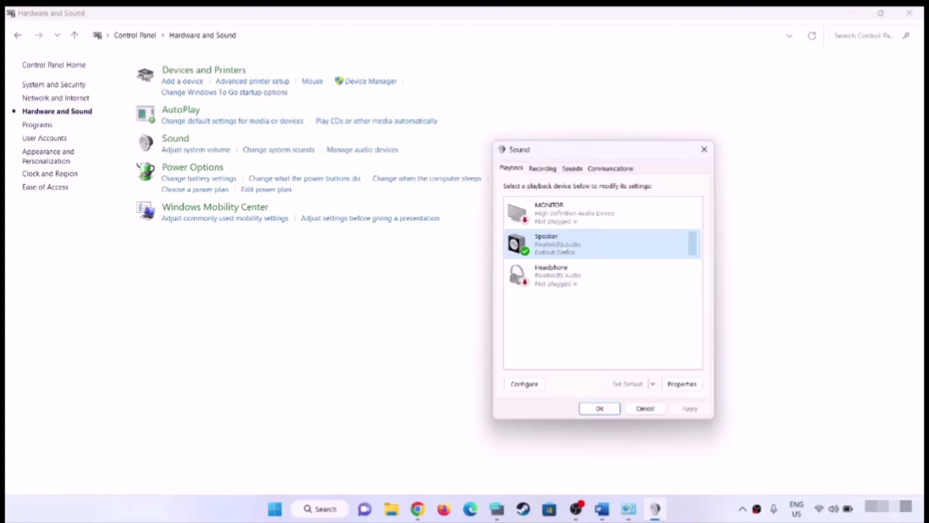
Open the Realtek Speaker playback device's properties and show its advanced settings.
right_click(562, 243)
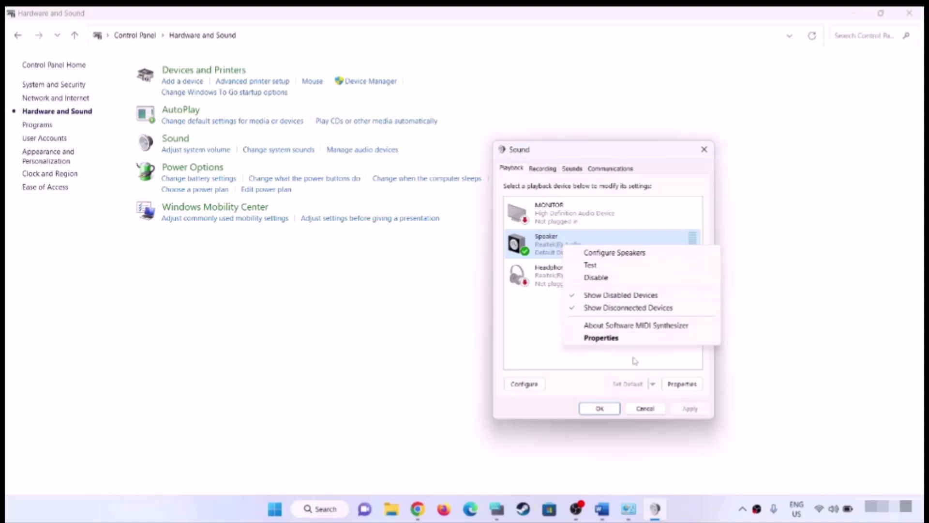
click(515, 317)
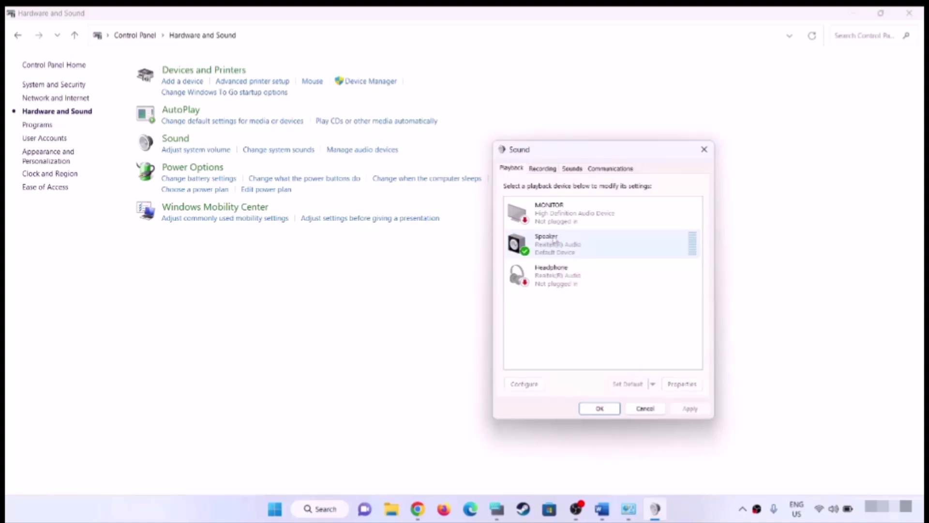
click(682, 384)
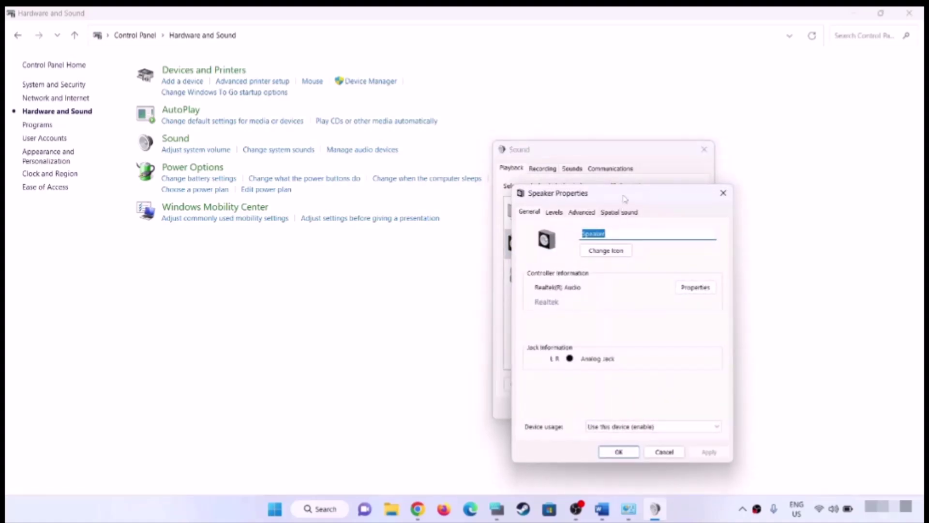
drag(624, 196, 585, 130)
click(540, 144)
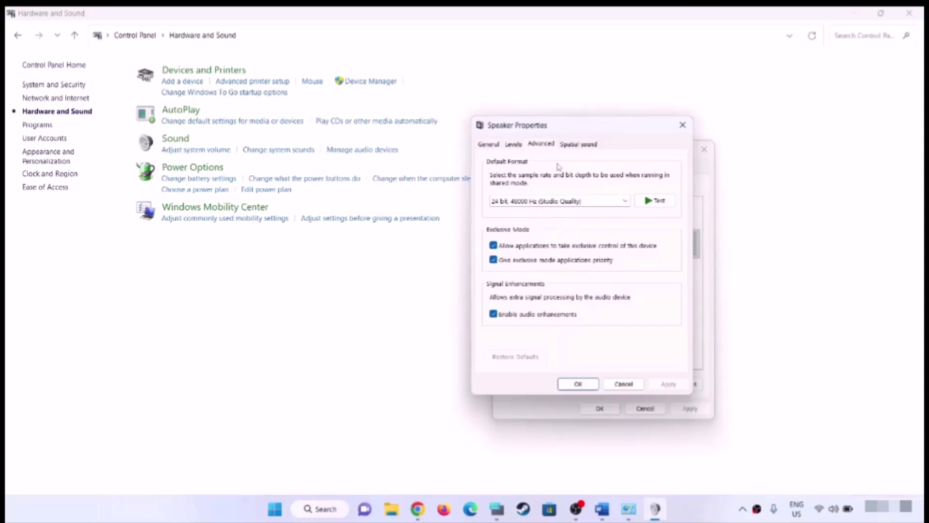
Set the speaker's default format to 24 bit, 48000 Hz (Studio Quality) and confirm the speaker and sound settings.
click(557, 201)
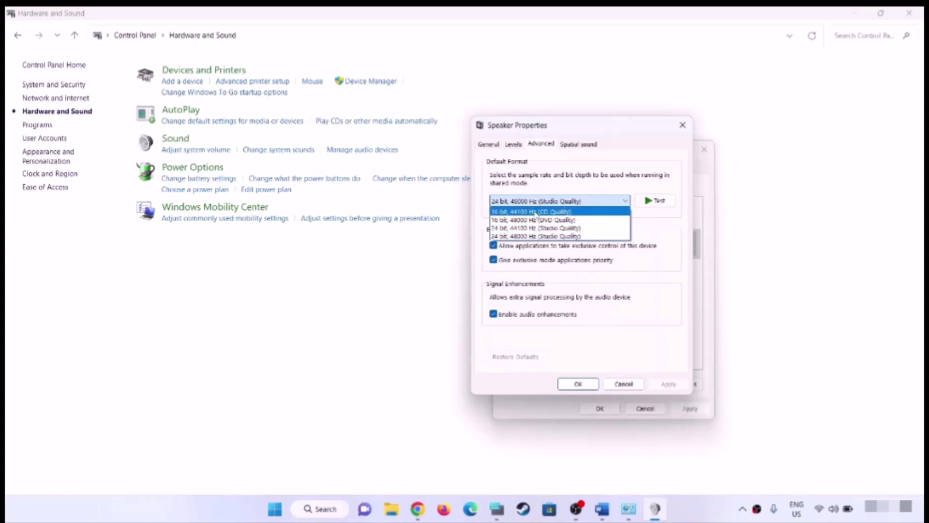
click(628, 236)
click(578, 384)
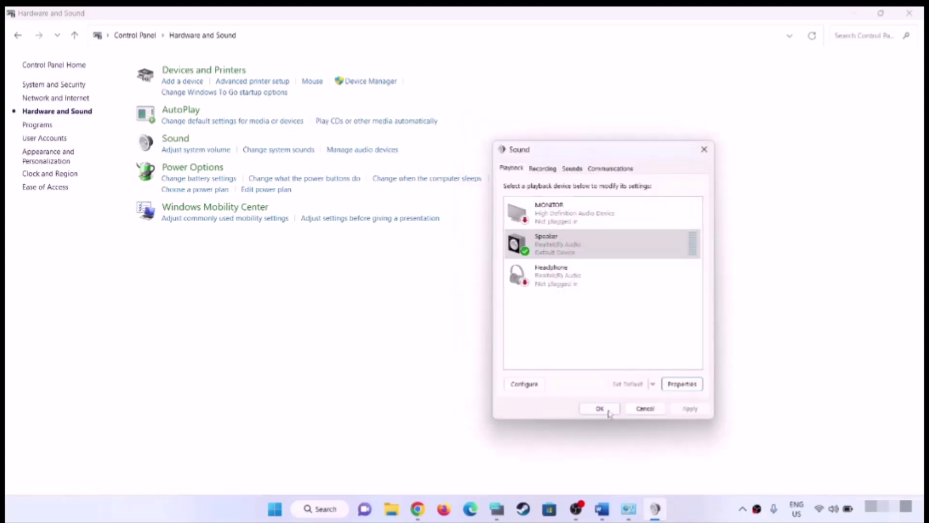
click(607, 410)
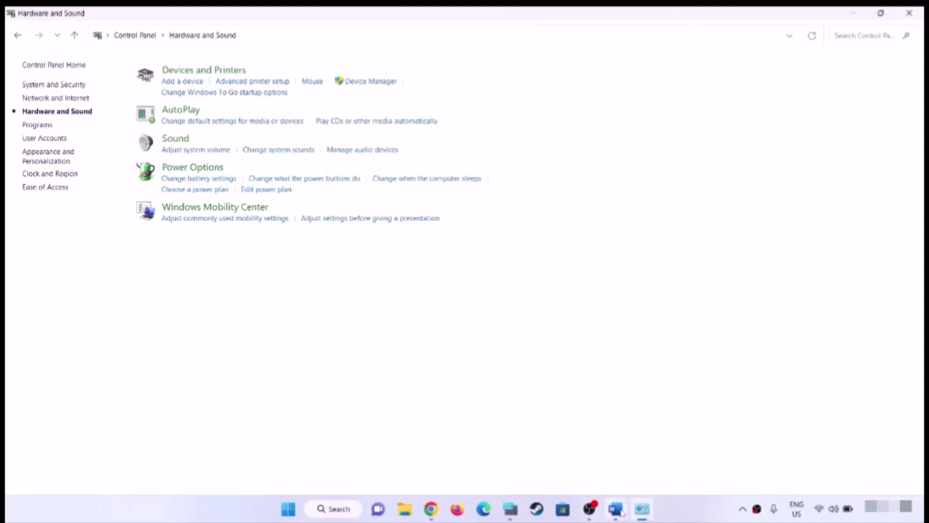
Switch to the Windows 11 Sound document in Word and highlight the Step 5 and Step 6 instructions while reading them.
click(617, 510)
scroll(480, 205, down, 5)
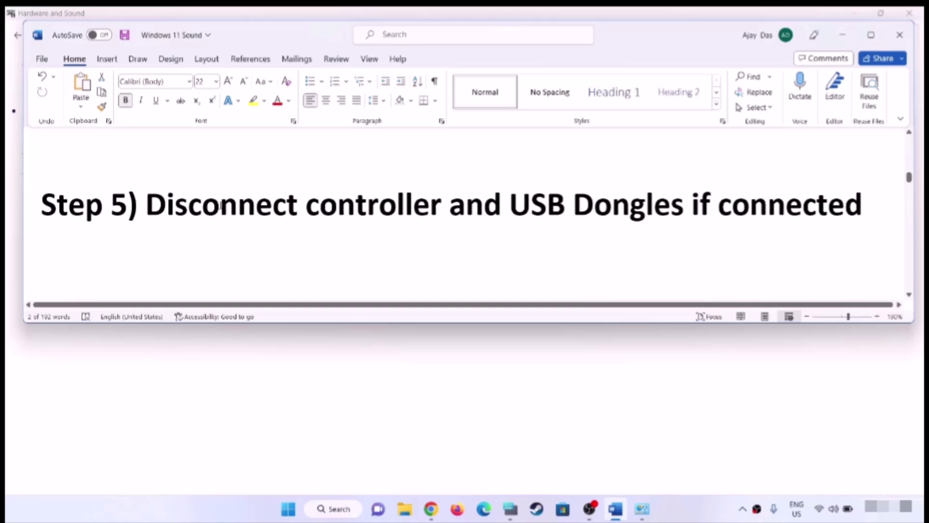
drag(160, 203, 382, 217)
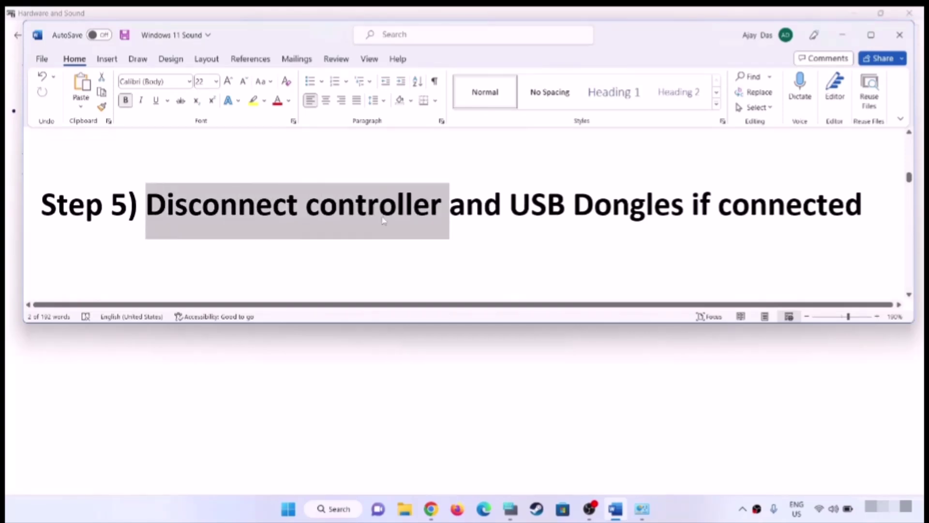
click(363, 239)
drag(147, 206, 447, 213)
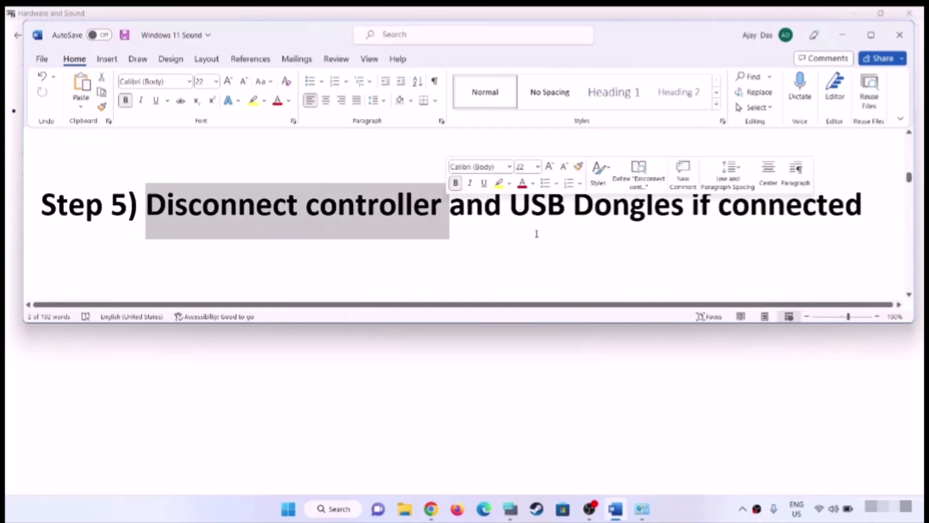
click(527, 215)
drag(511, 208, 691, 213)
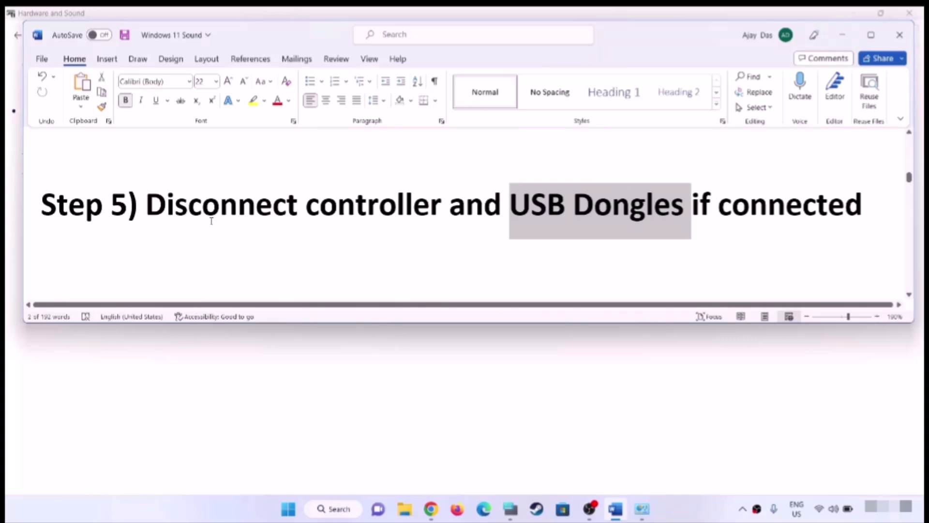
drag(166, 203, 823, 229)
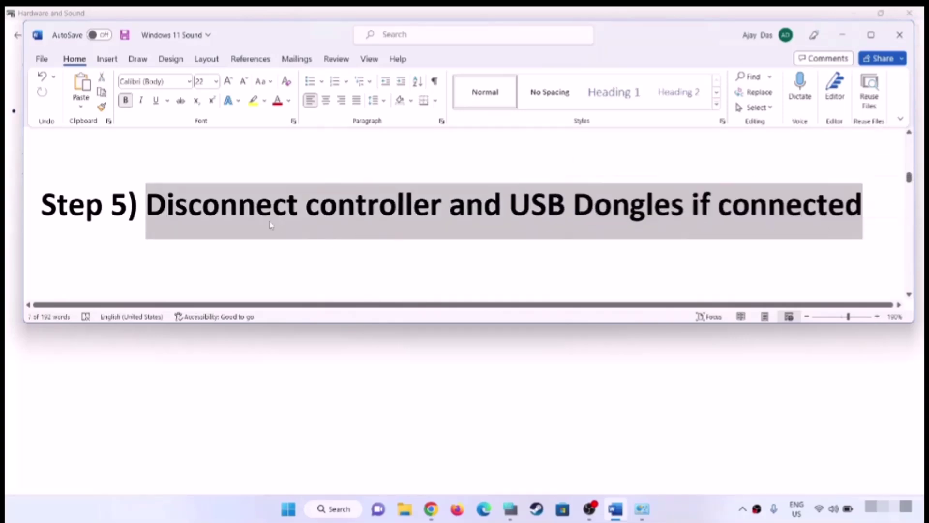
click(255, 215)
scroll(334, 240, down, 2)
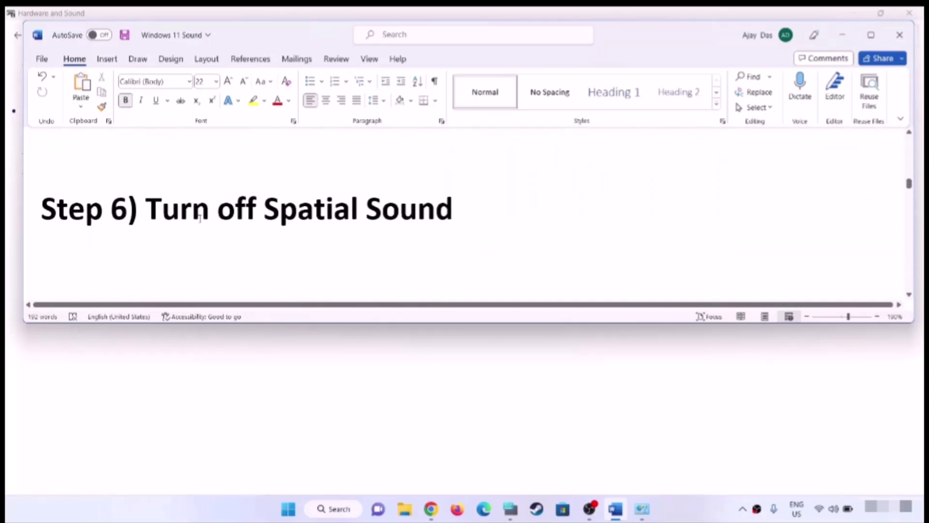
drag(162, 208, 453, 213)
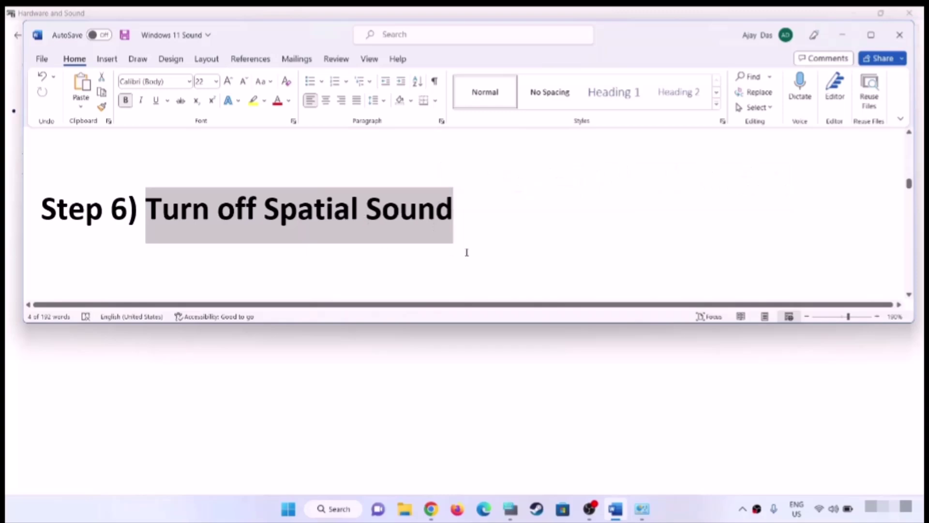
Open Control Panel and bring up the Sound settings from Hardware and Sound.
click(288, 508)
text(control panel)
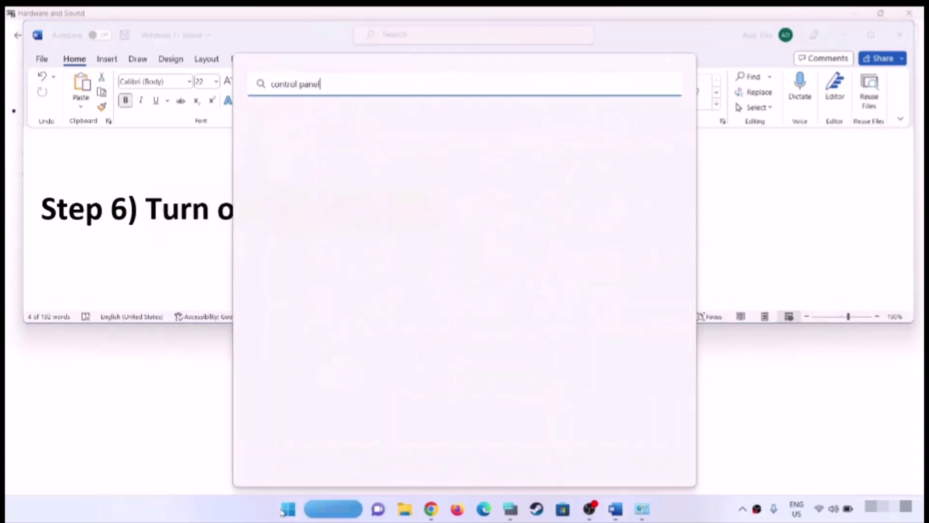
click(307, 177)
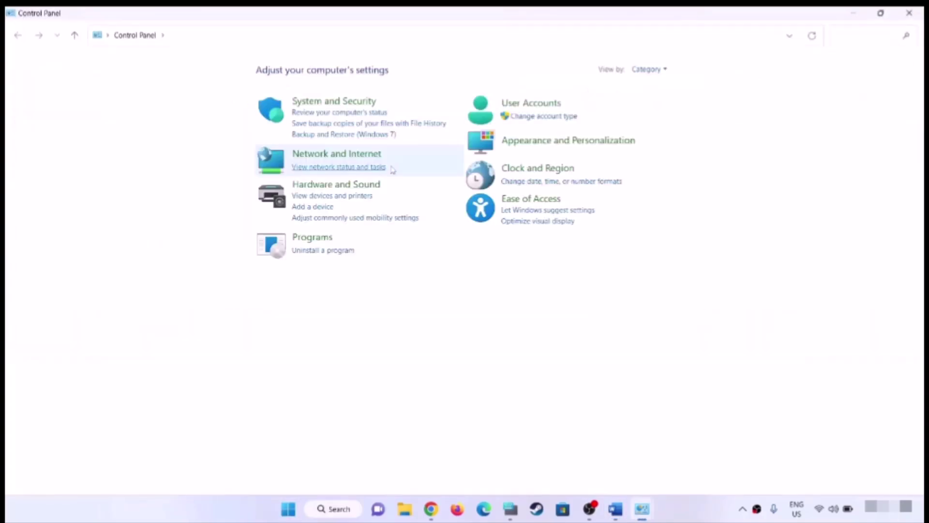
click(319, 185)
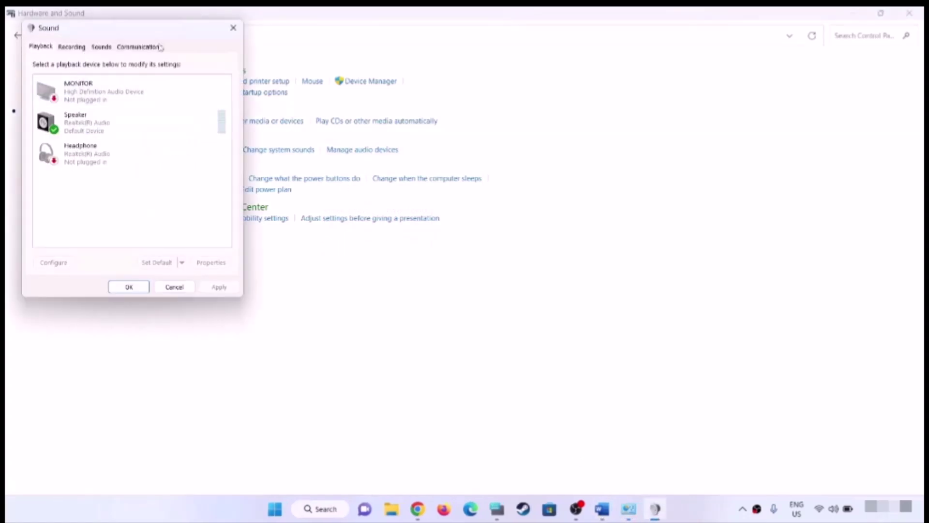
drag(164, 35, 481, 108)
Set the Realtek Speaker's spatial sound format to Off and confirm the speaker and sound settings.
click(537, 193)
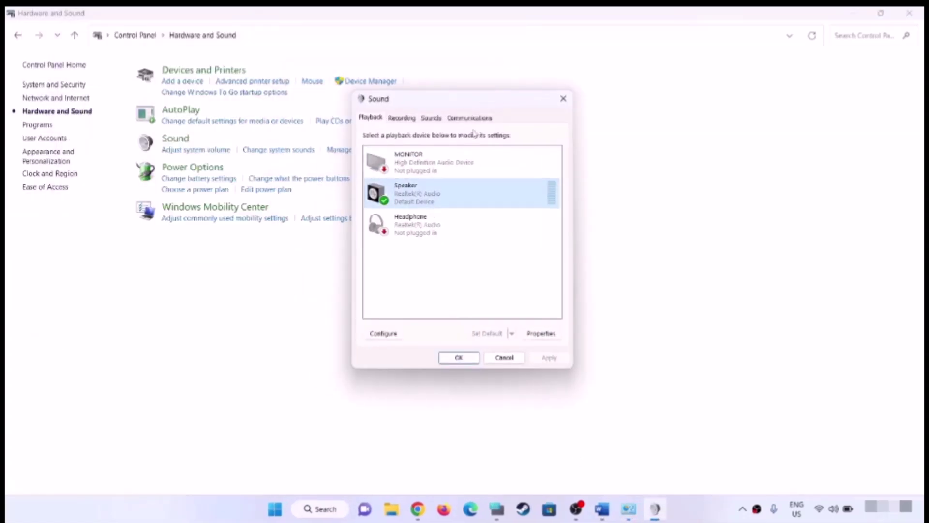
click(542, 334)
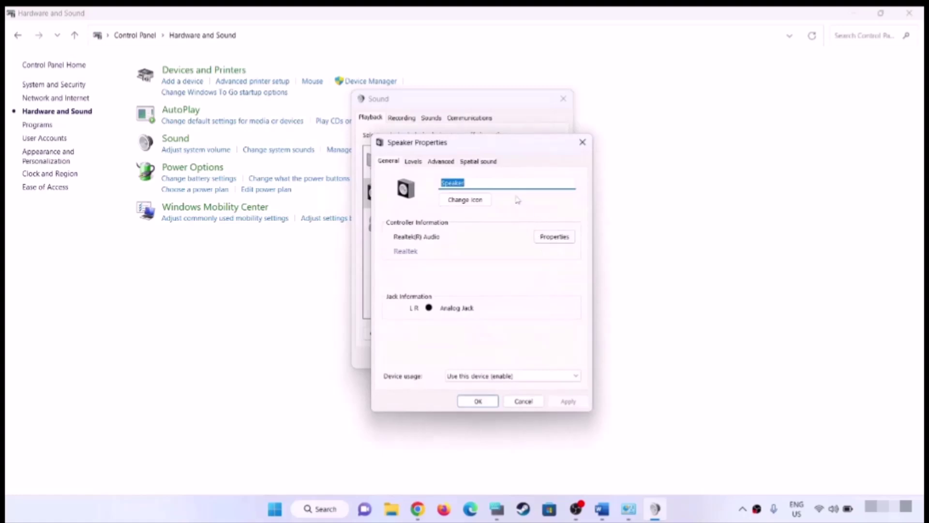
click(472, 162)
click(434, 218)
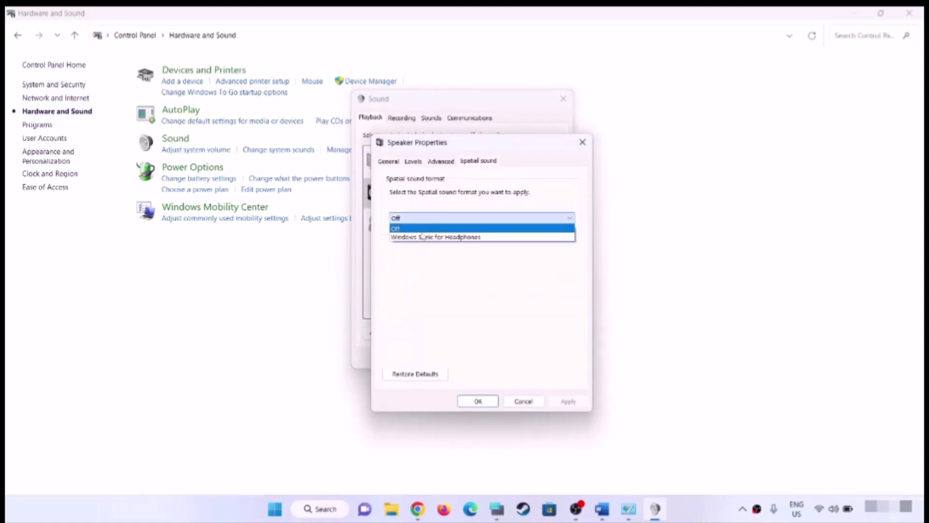
click(404, 234)
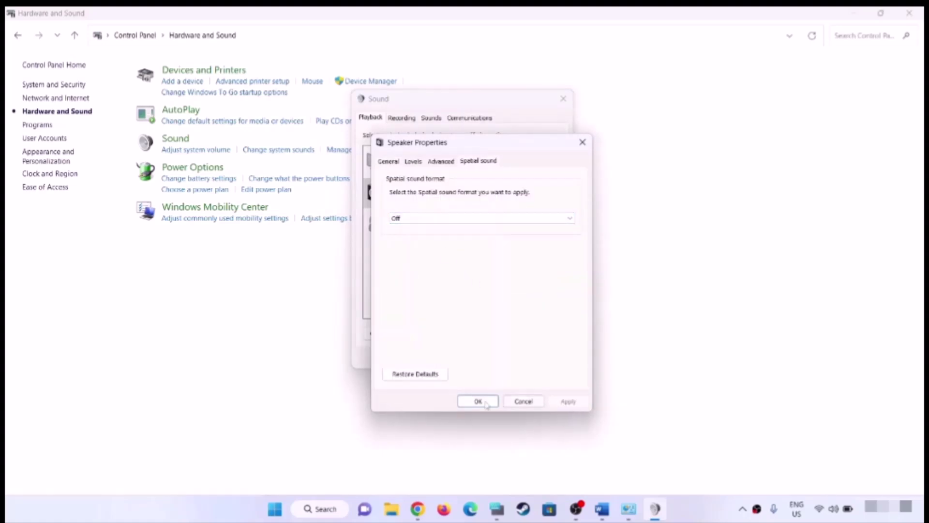
click(481, 401)
click(458, 357)
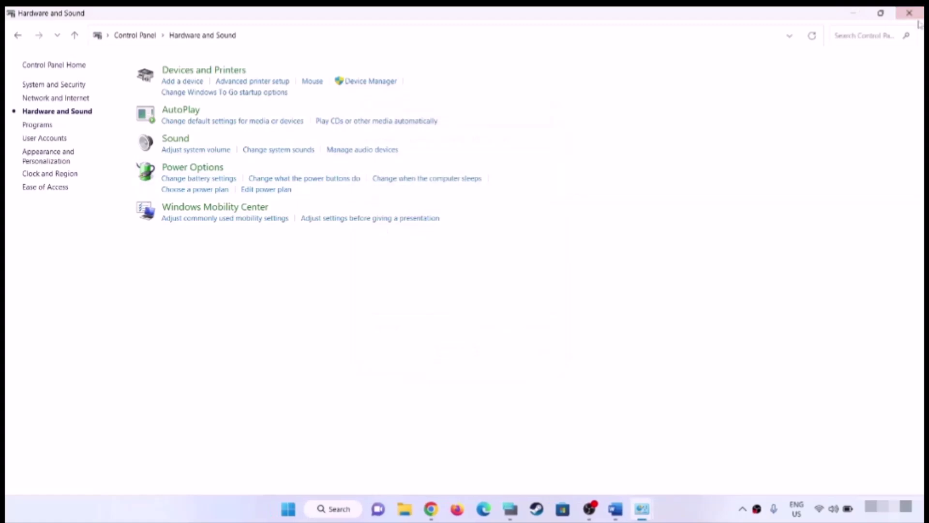
Switch to the Word document and read Step 7 on disabling Oculus/voicemeeter audio devices, highlighting part of the instruction.
drag(147, 209, 486, 224)
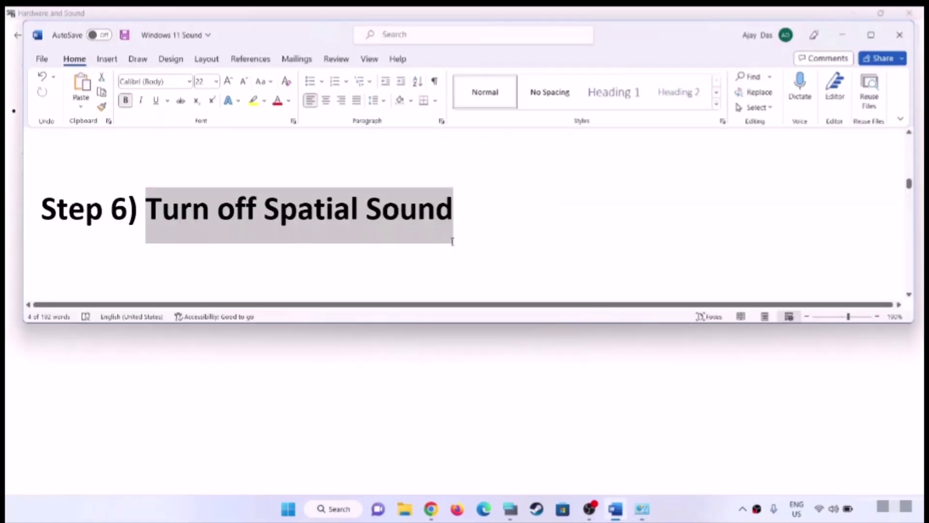
scroll(452, 241, down, 5)
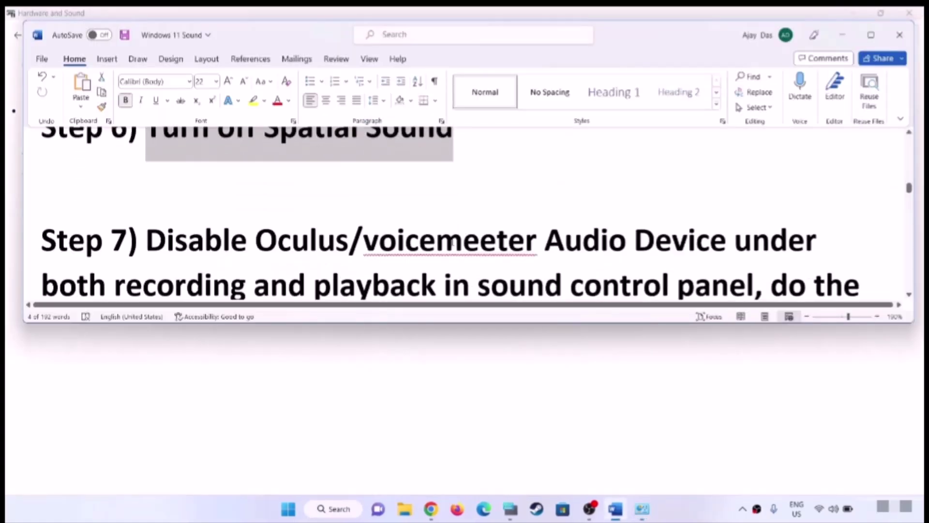
drag(263, 159, 729, 204)
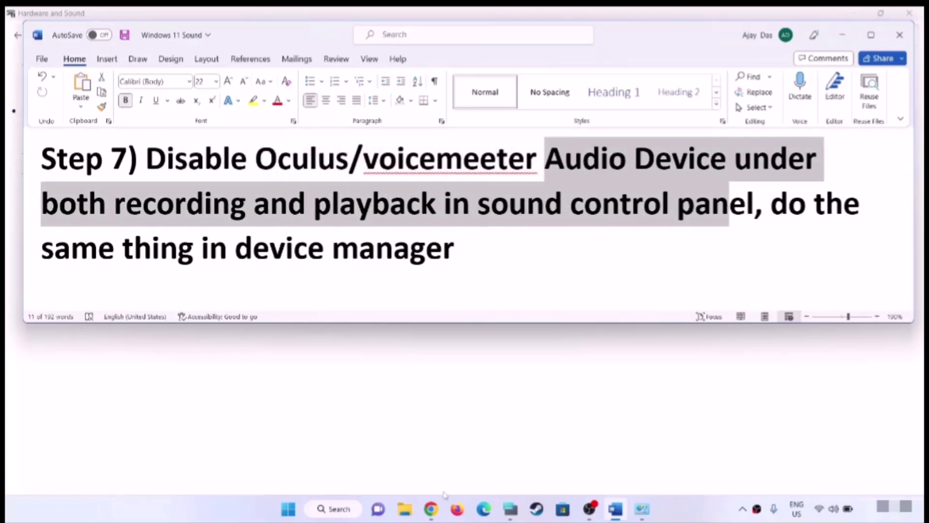
Switch to Control Panel, reopen the Sound settings and check the MONITOR and Headphone playback devices and their options.
click(642, 508)
click(170, 139)
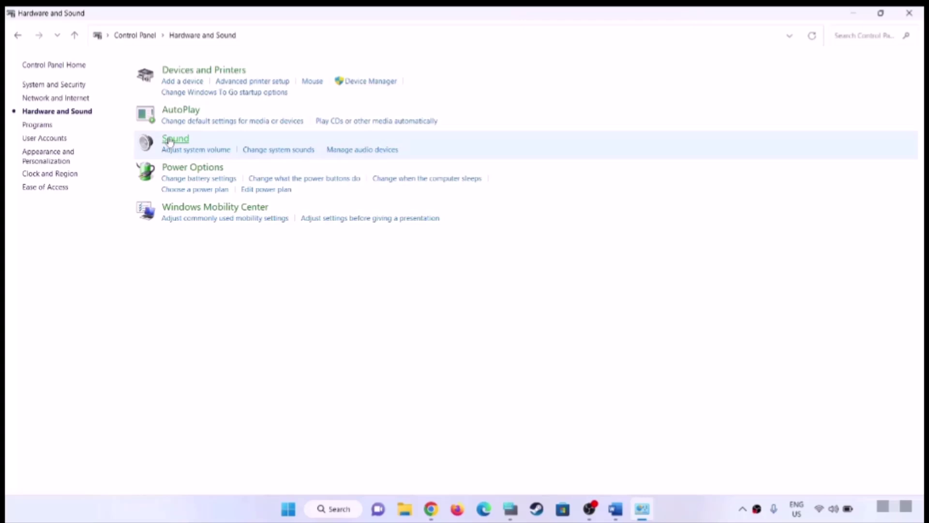
drag(178, 47, 605, 93)
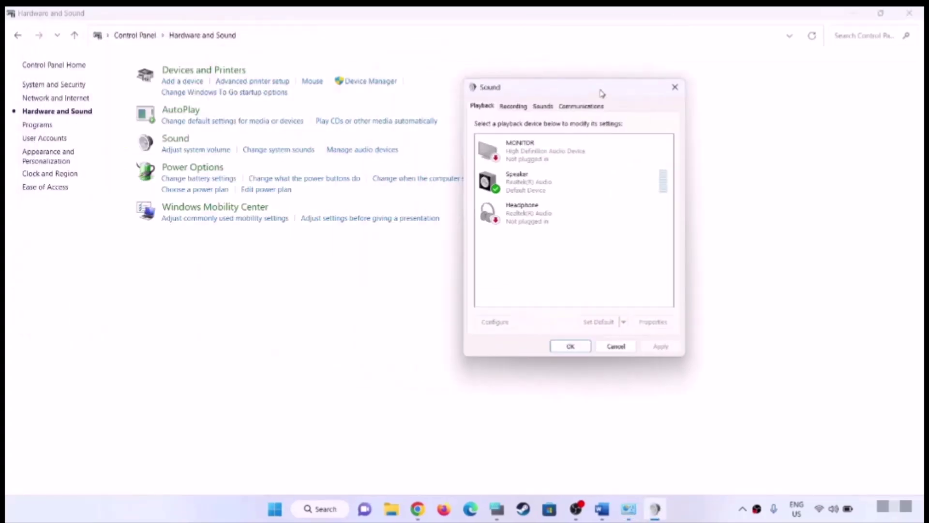
click(532, 154)
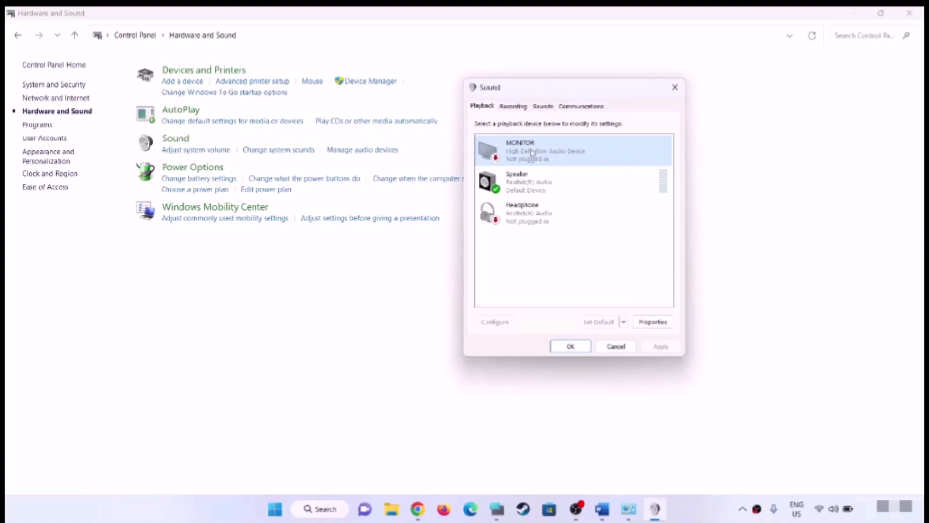
click(547, 224)
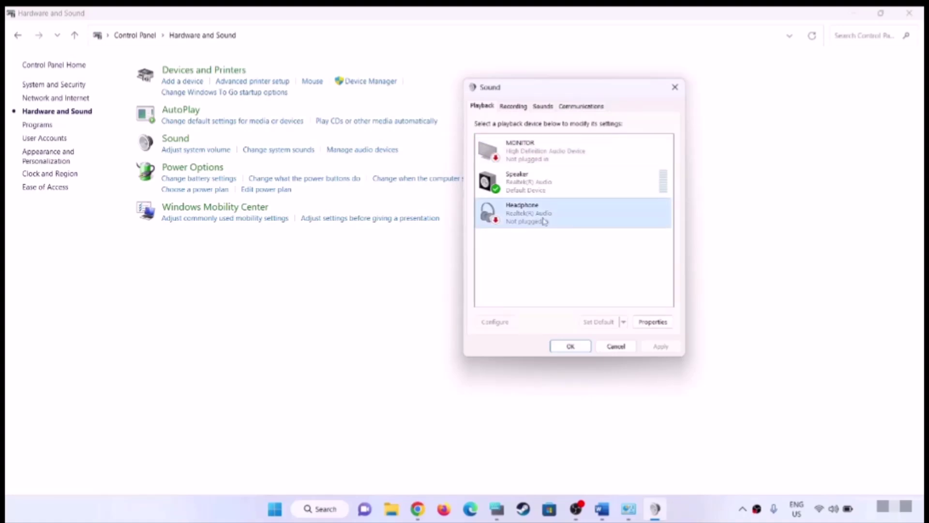
click(527, 148)
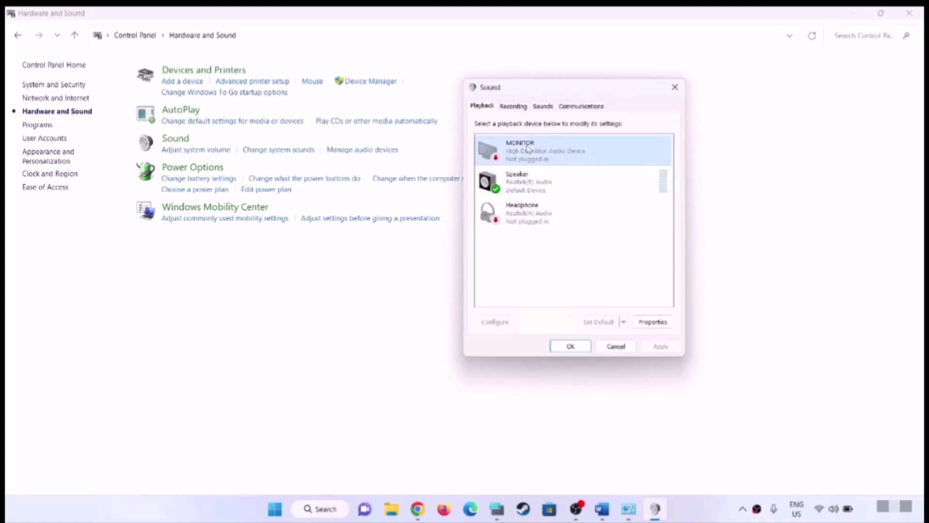
right_click(550, 154)
click(523, 226)
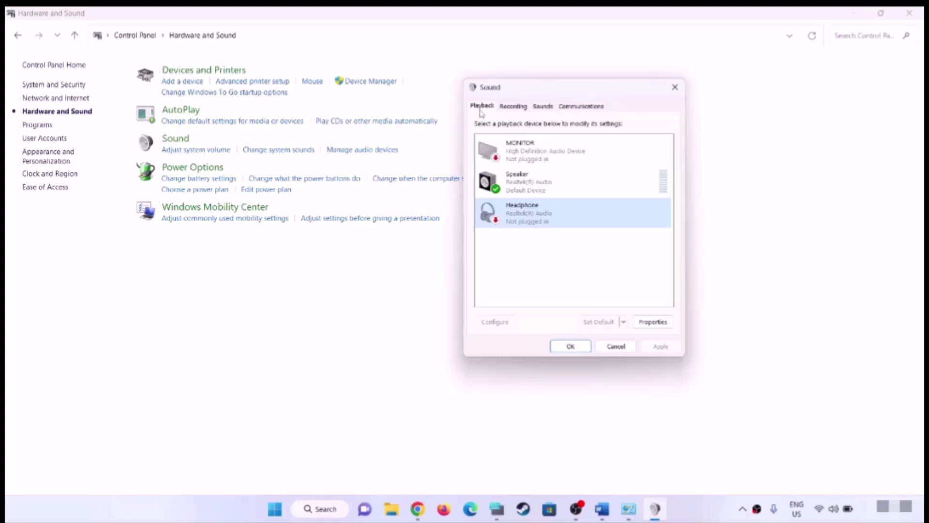
Check the recording devices and the Headset Microphone's options, then close the Sound settings.
click(512, 106)
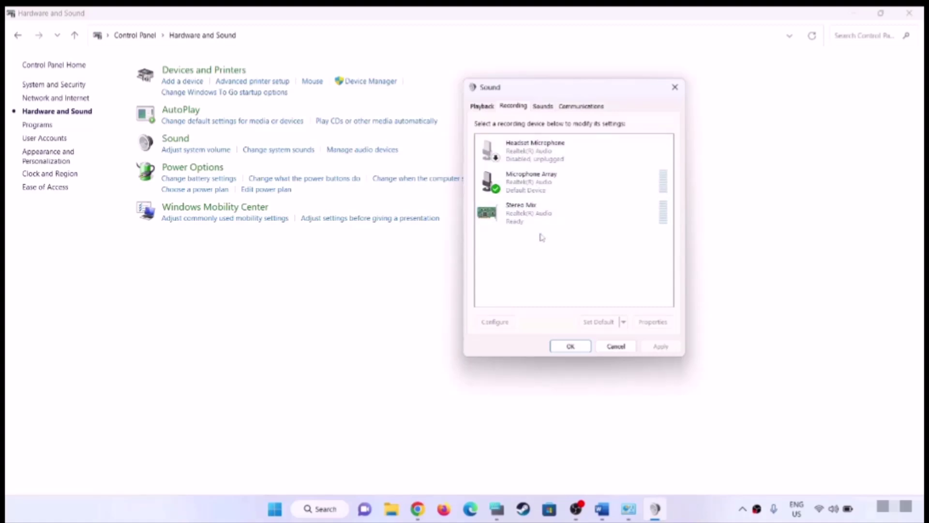
right_click(538, 154)
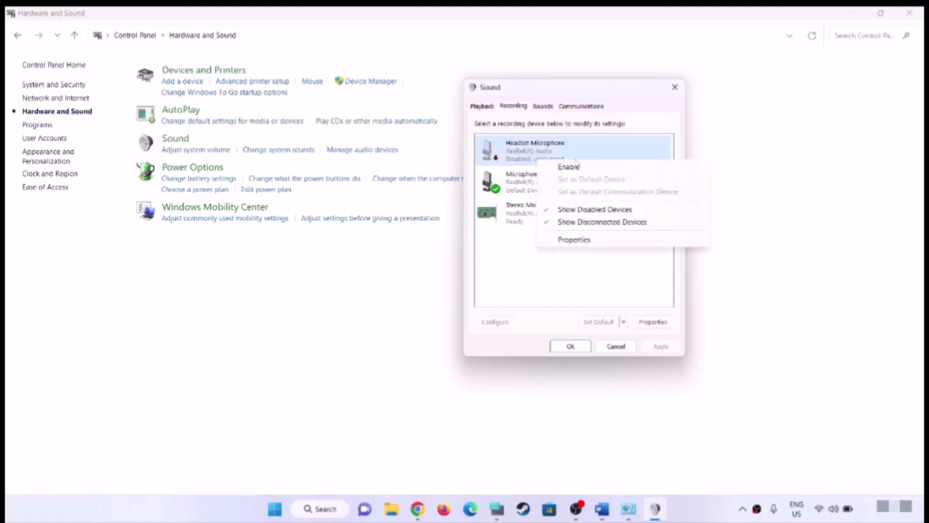
click(526, 150)
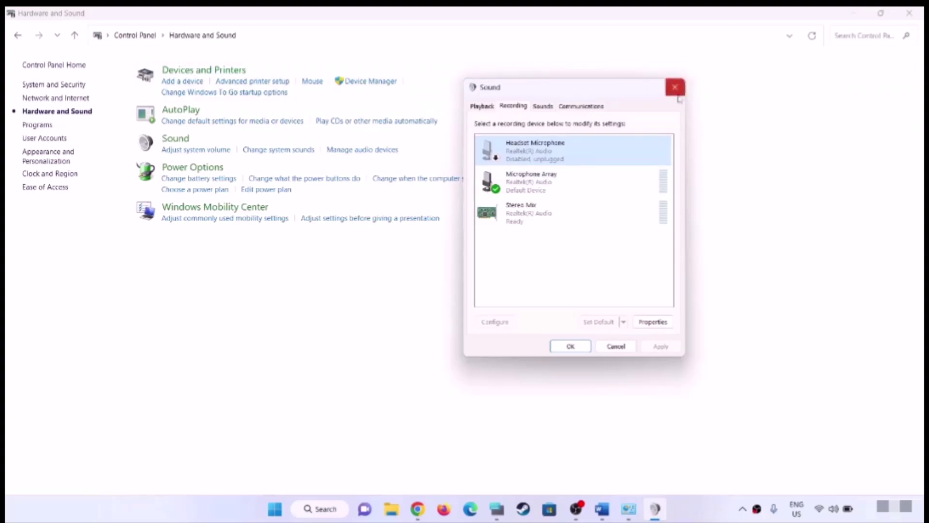
click(578, 345)
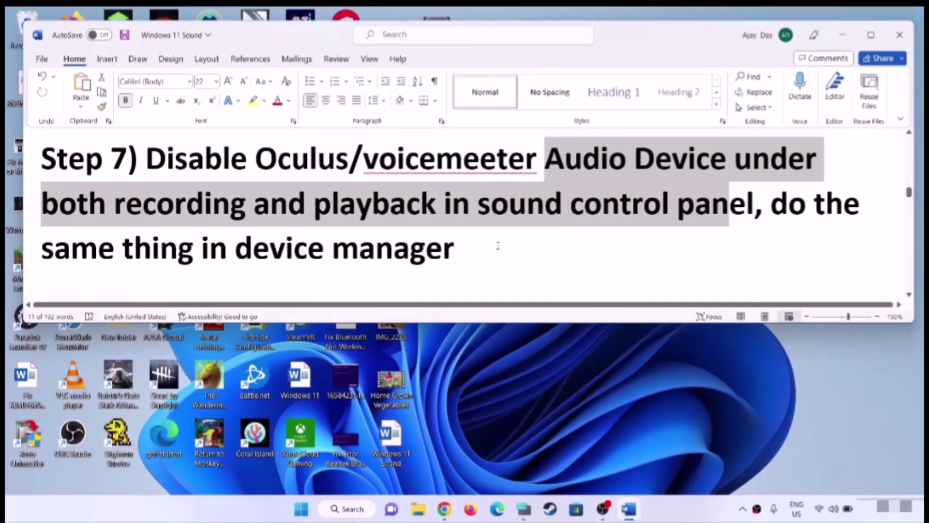
Highlight the device manager part of Step 7, then open Device Manager and expand Sound, video and game controllers.
drag(772, 203, 815, 242)
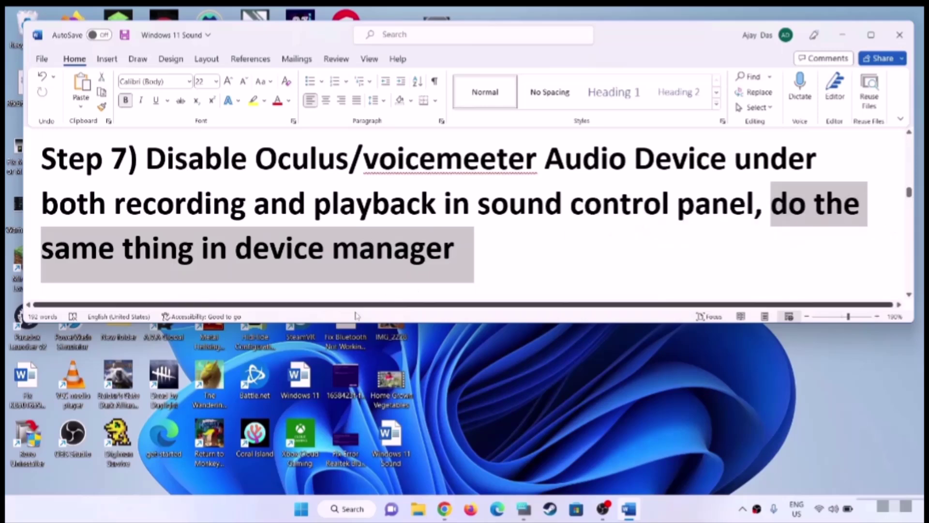
right_click(305, 508)
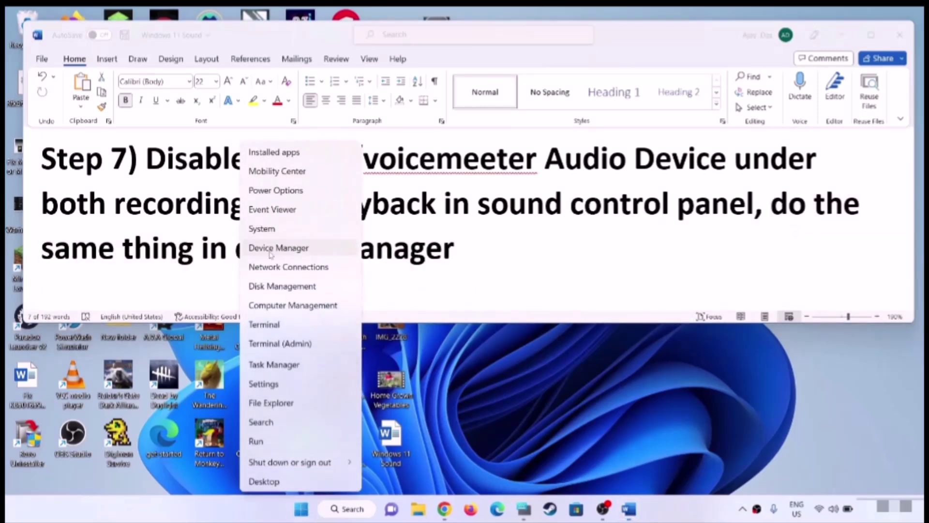
click(326, 244)
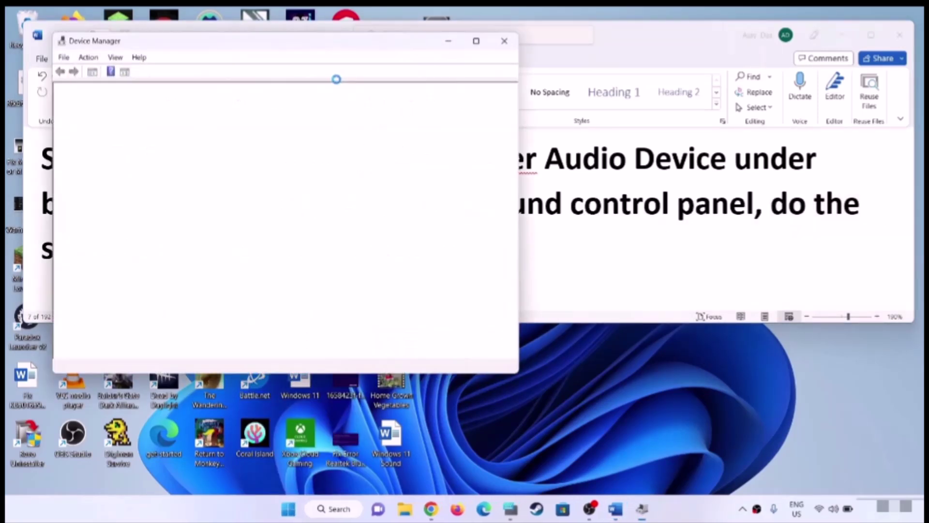
drag(307, 44, 506, 96)
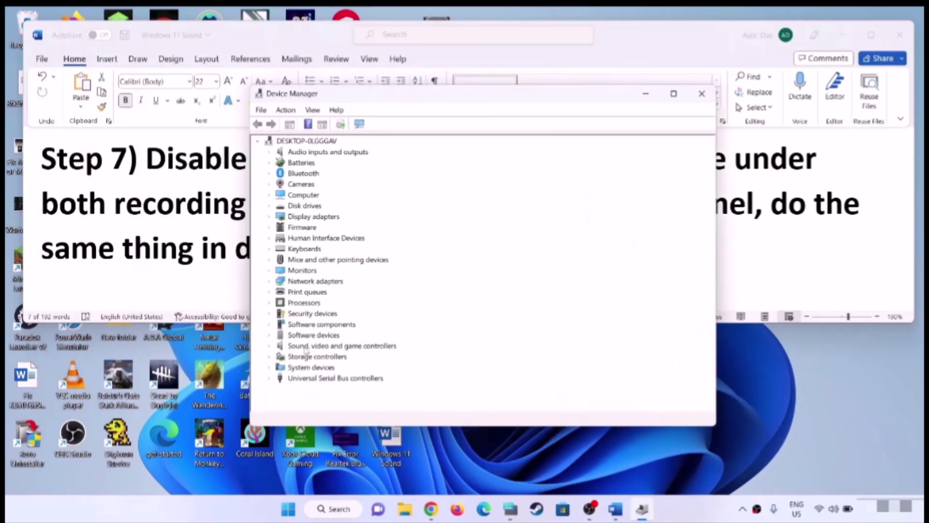
click(304, 346)
click(269, 346)
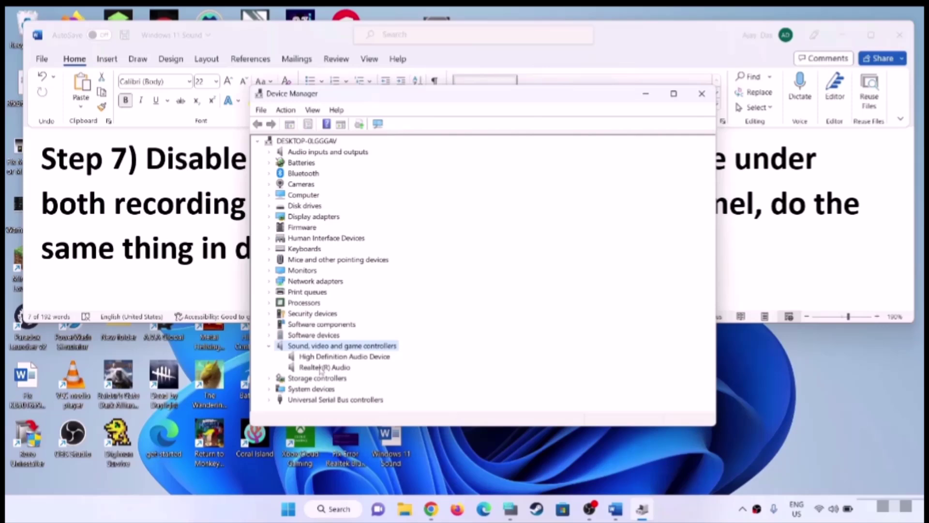
drag(418, 99, 505, 62)
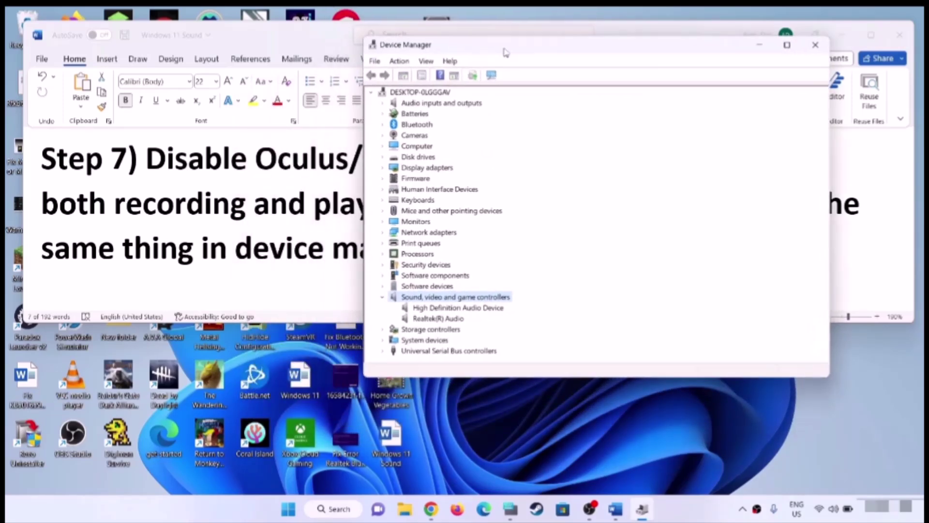
Compare the listed sound devices with the Oculus/voicemeeter names in Step 7 and check the High Definition Audio Device's disable option.
click(326, 265)
click(644, 216)
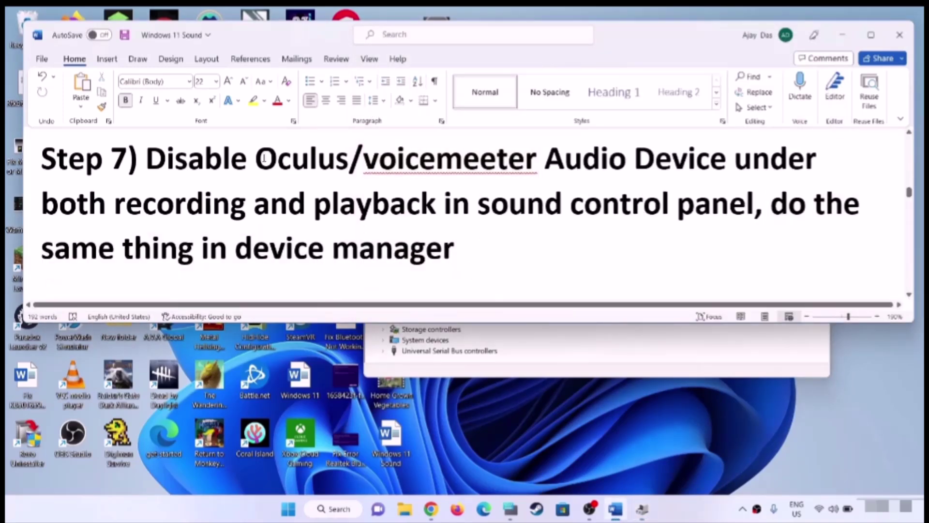
click(574, 348)
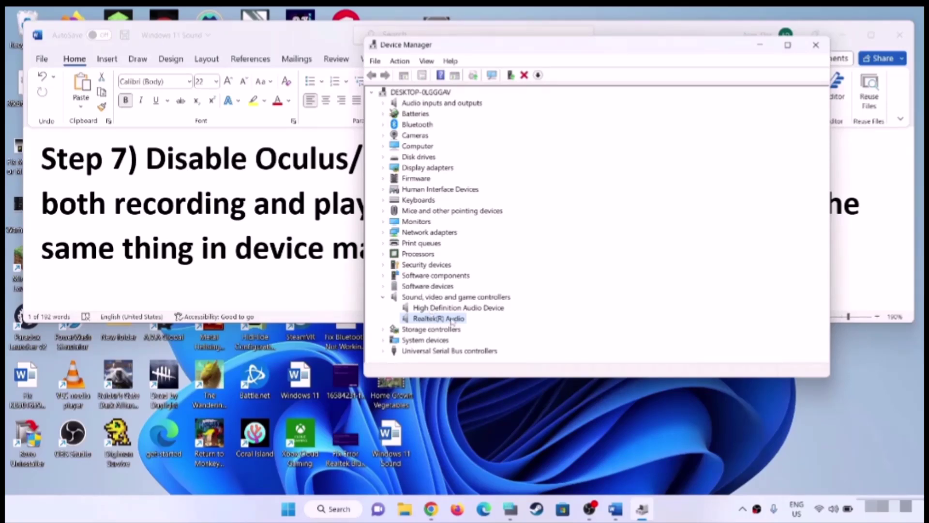
right_click(434, 310)
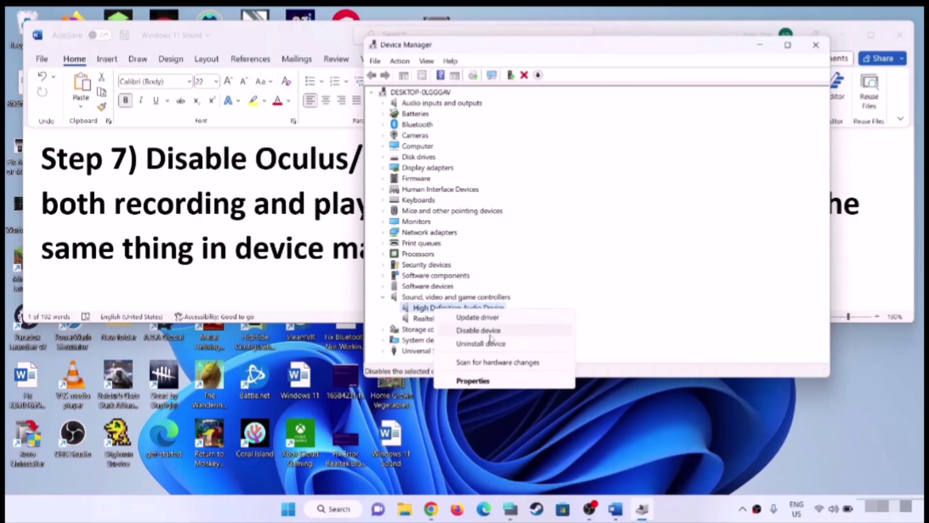
click(500, 244)
key(alt+Tab)
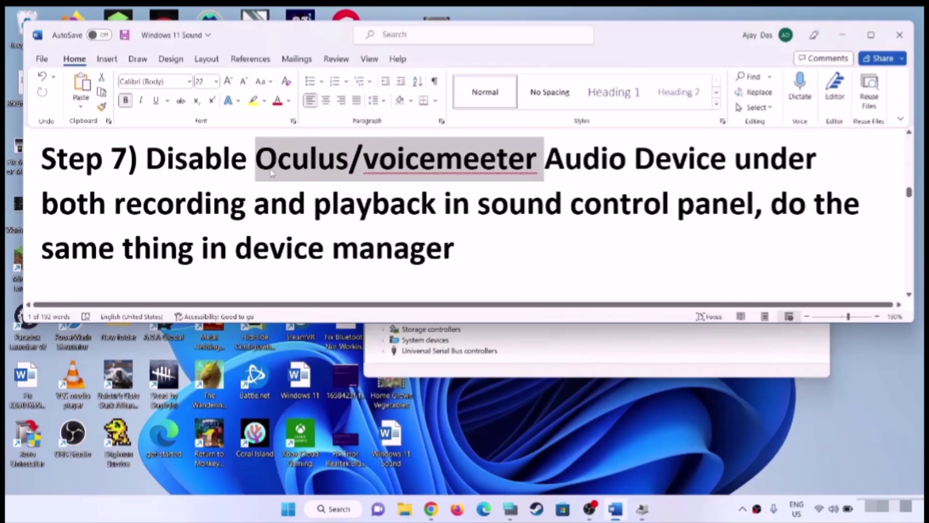
drag(256, 163, 536, 162)
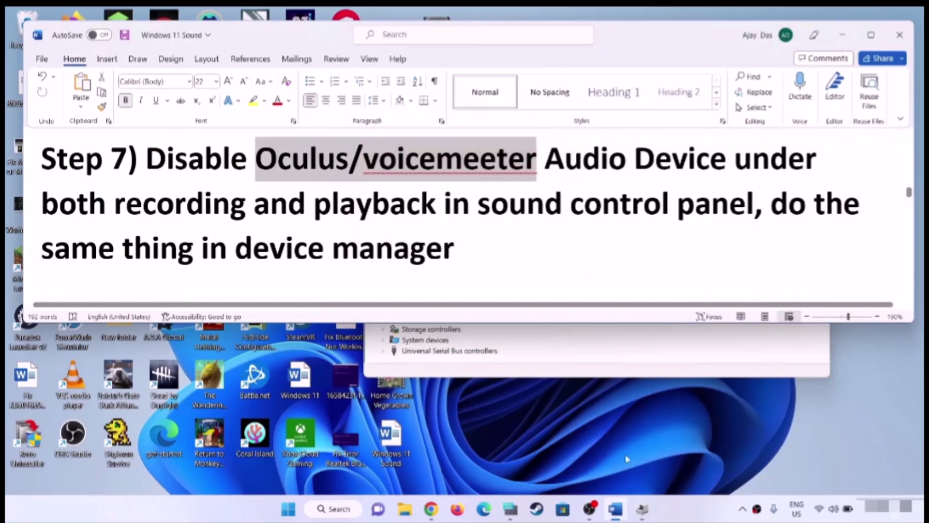
click(642, 508)
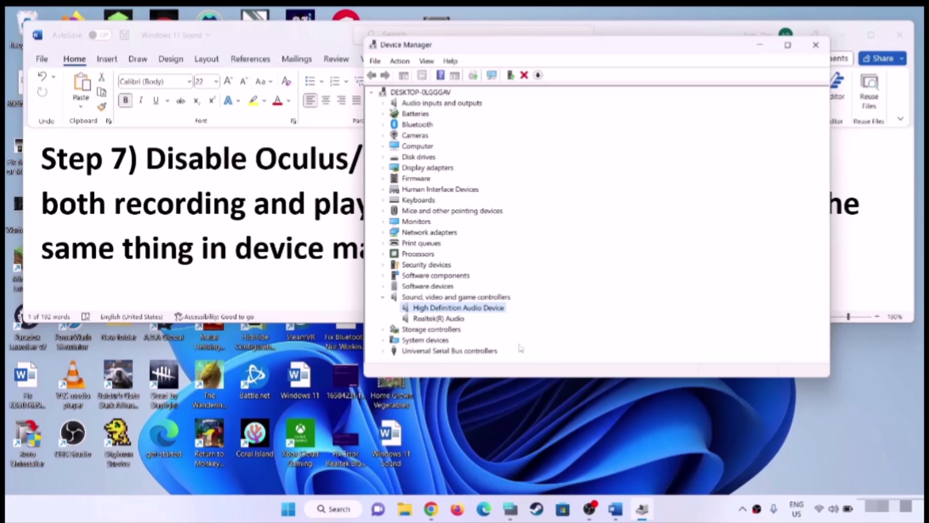
right_click(475, 313)
key(alt+Tab)
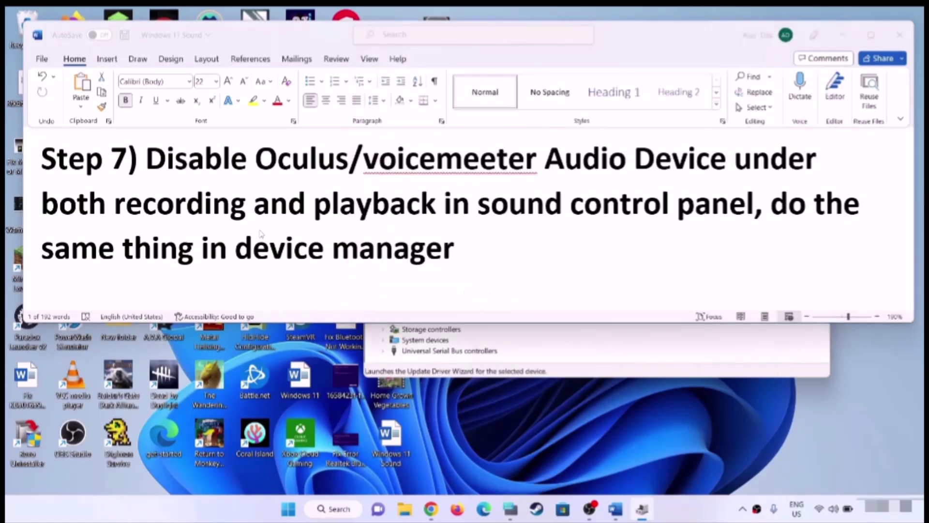
click(542, 336)
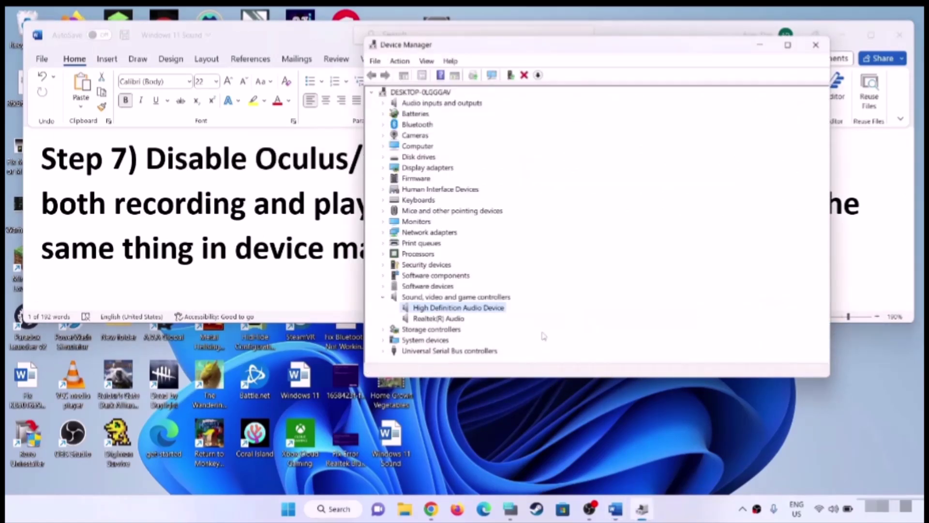
Check the Realtek(R) Audio device's options, look back at Step 7 in the Word document, and close Device Manager.
click(429, 320)
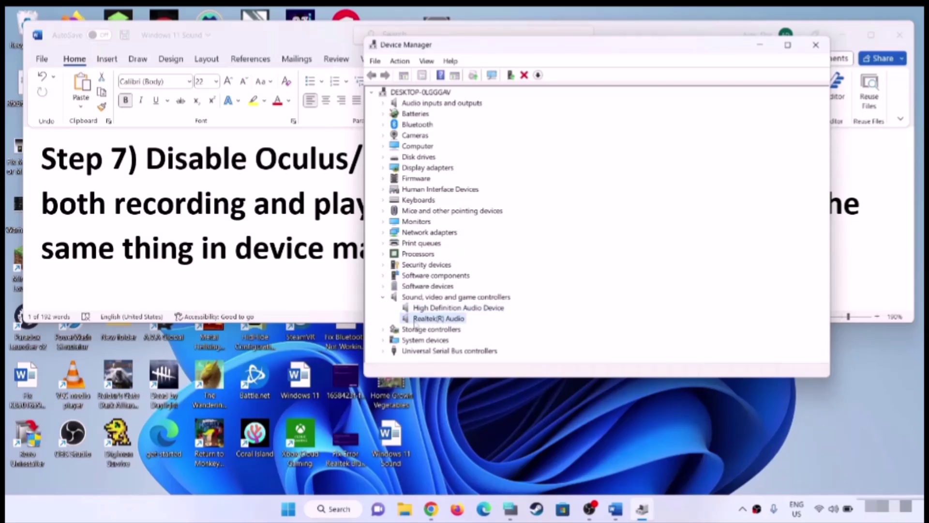
right_click(438, 323)
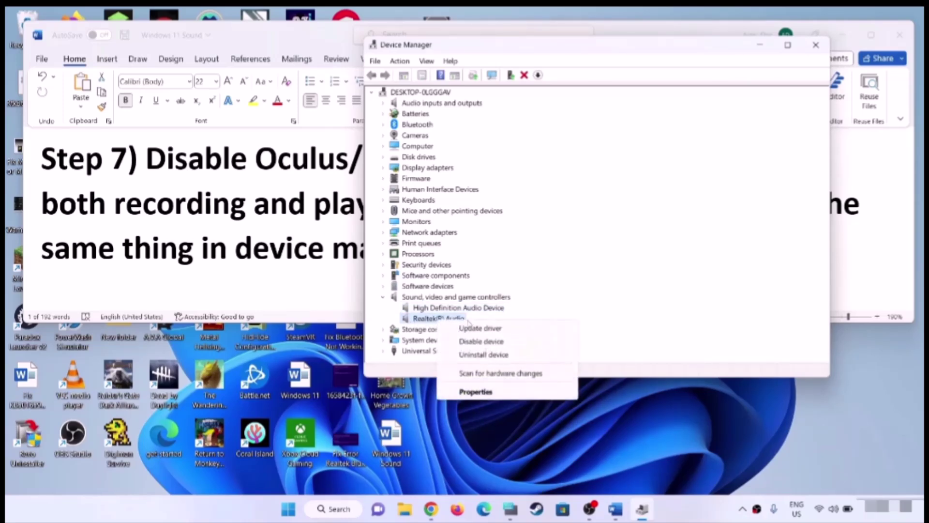
click(429, 323)
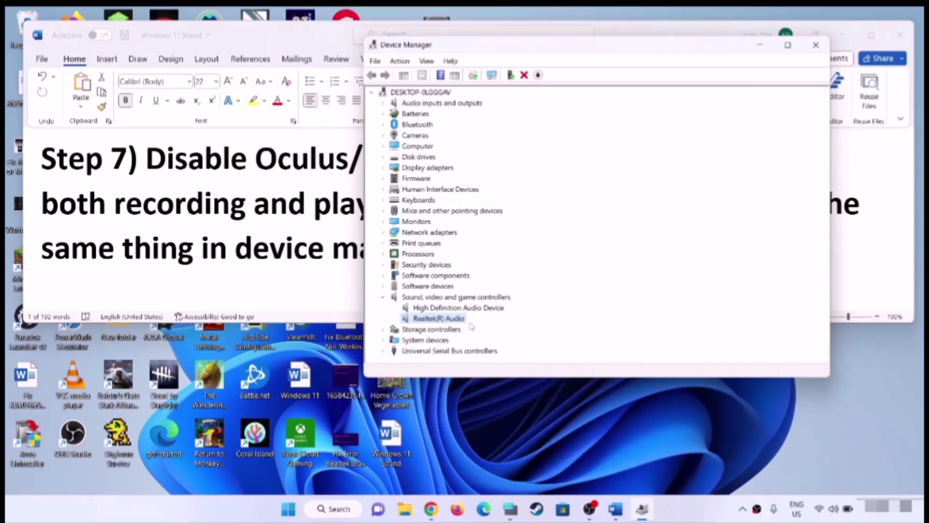
click(432, 309)
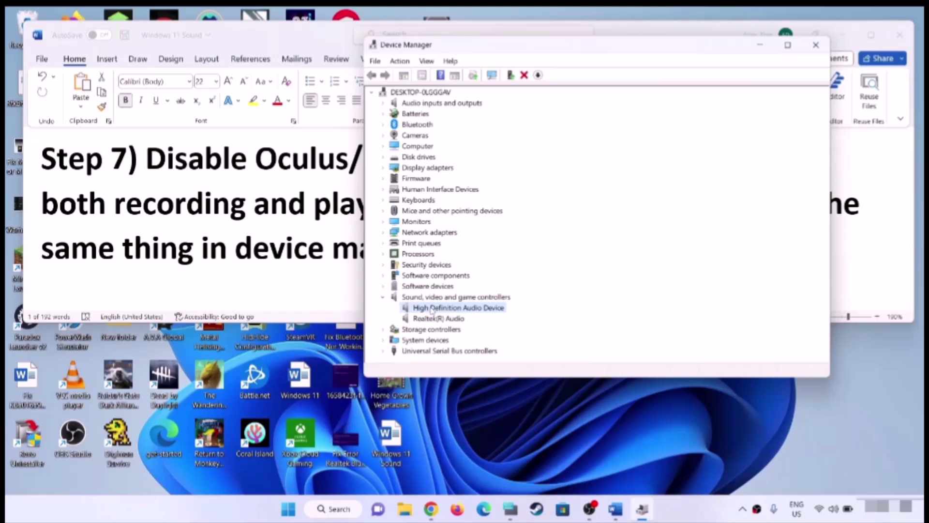
click(258, 284)
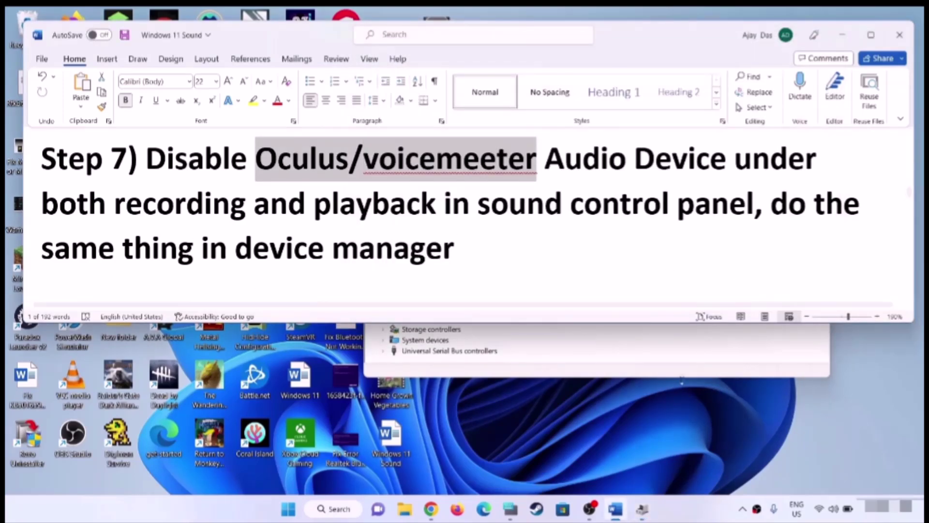
click(677, 362)
click(818, 41)
Read Step 8 on unchecking Handsfree Telephony in the Word document and select its whole shell command line.
scroll(251, 207, down, 5)
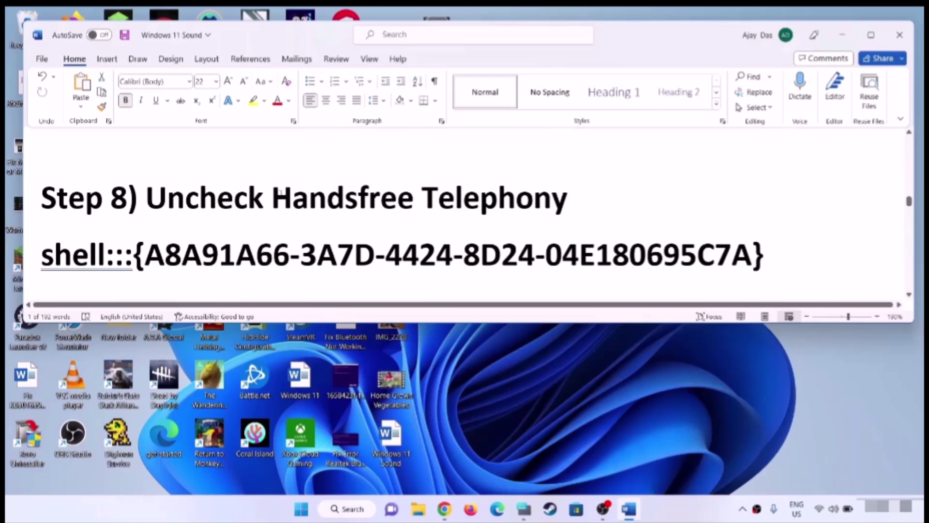
drag(272, 198, 569, 199)
drag(772, 255, 40, 255)
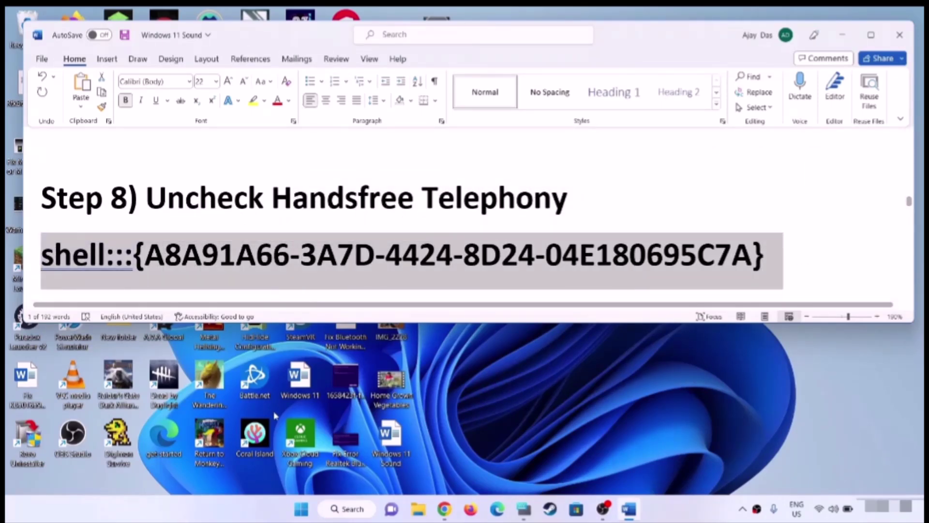
Open the Run dialog and execute shell:::{A8A91A66-3A7D-4424-8D24-04E180695C7A} to show Devices and Printers.
click(301, 508)
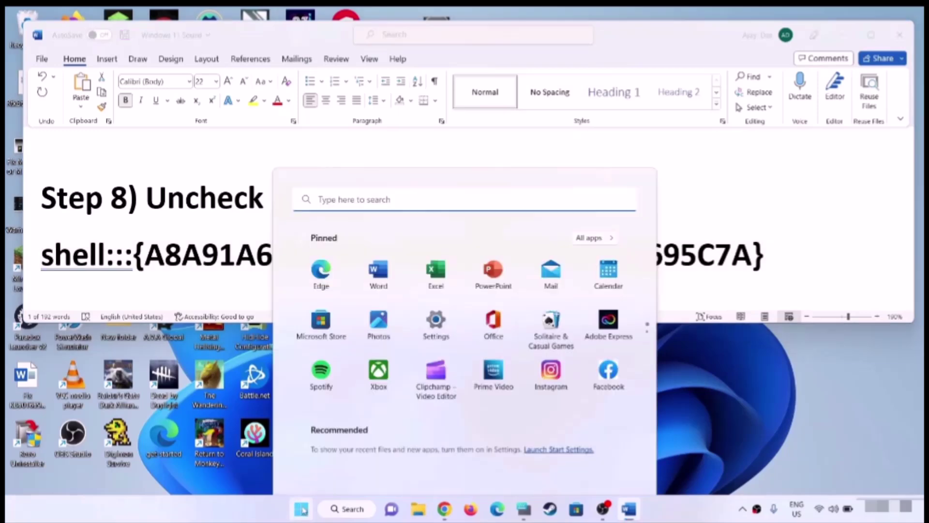
text(run)
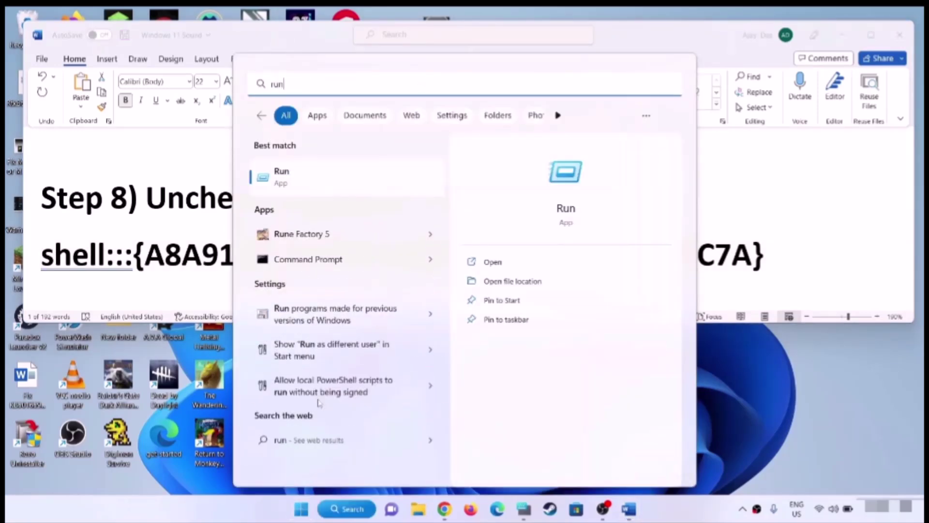
click(297, 188)
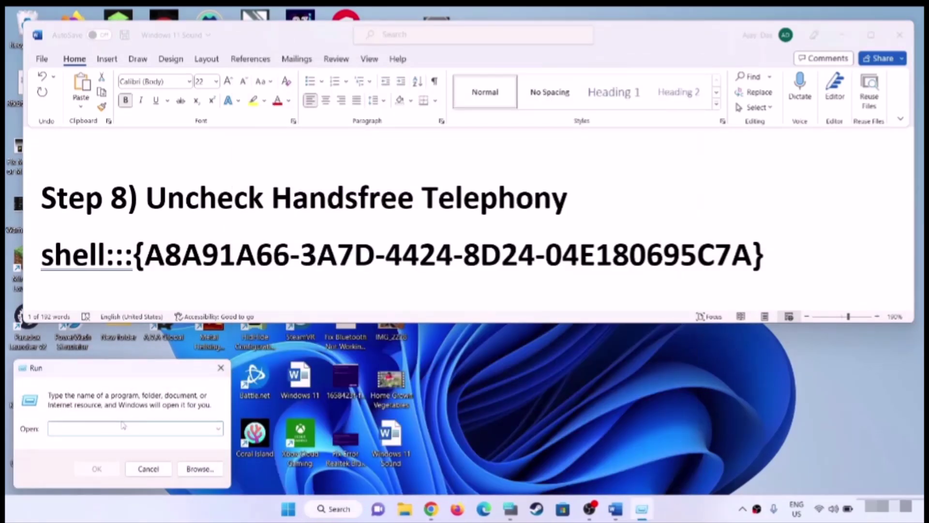
text(shell:::{A8A91A66-3A7D-4424-8D24-04E180695C7A})
click(100, 468)
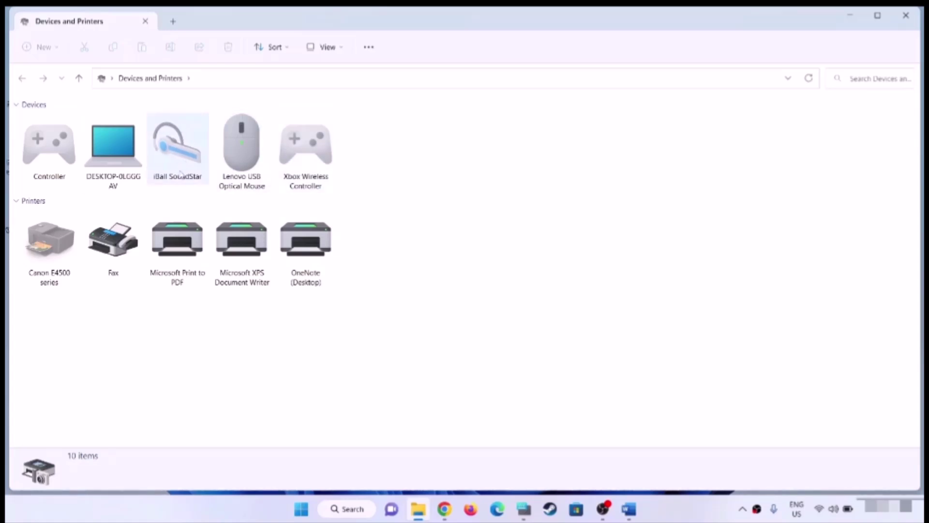
Uncheck the Handsfree Telephony service in the iBall SoundStar headset's properties, apply the change and confirm.
click(174, 150)
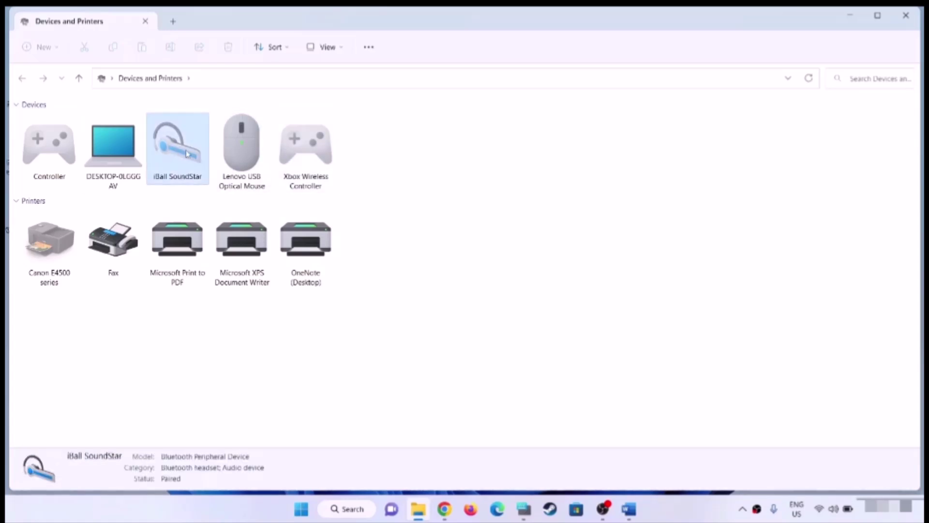
mouse_move(177, 174)
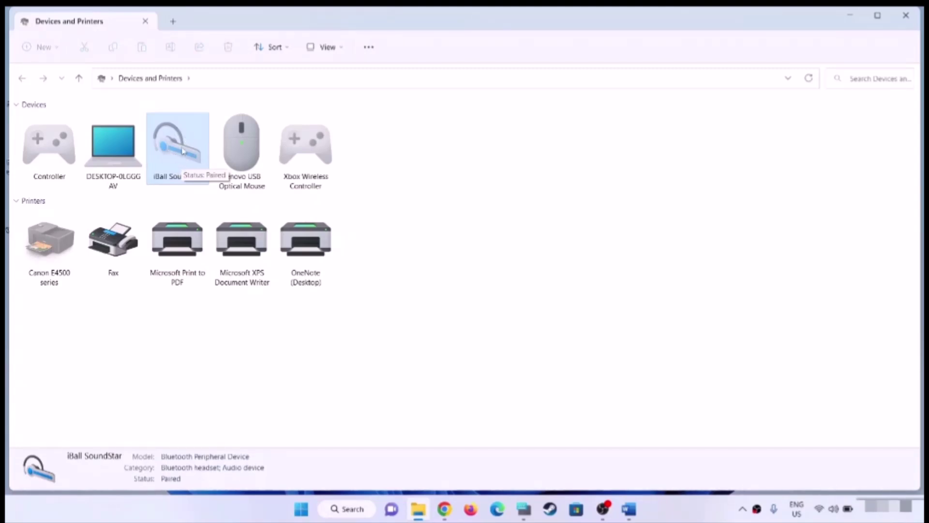
right_click(180, 155)
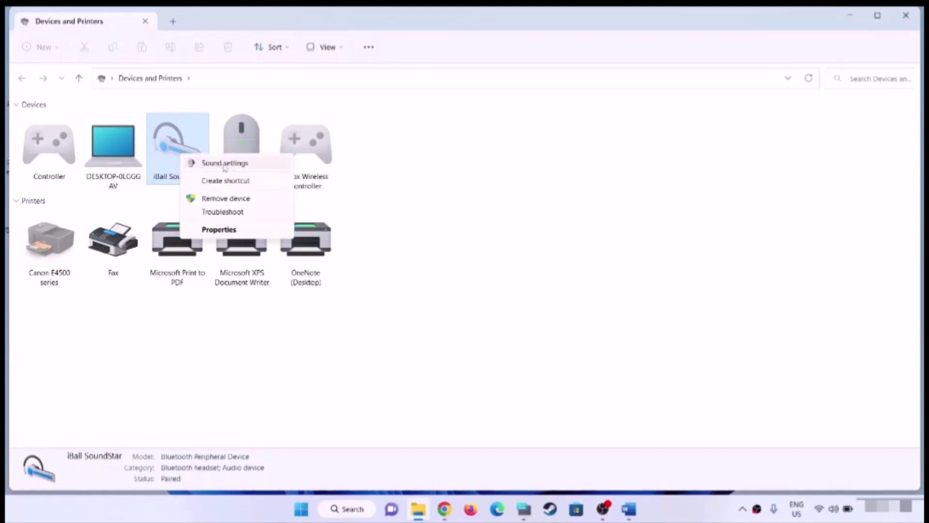
click(223, 230)
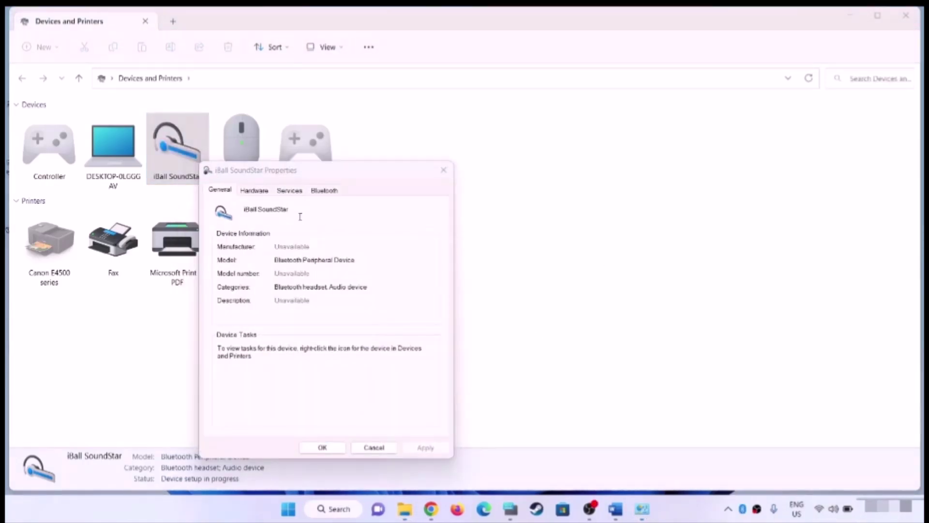
click(291, 192)
drag(368, 178, 546, 90)
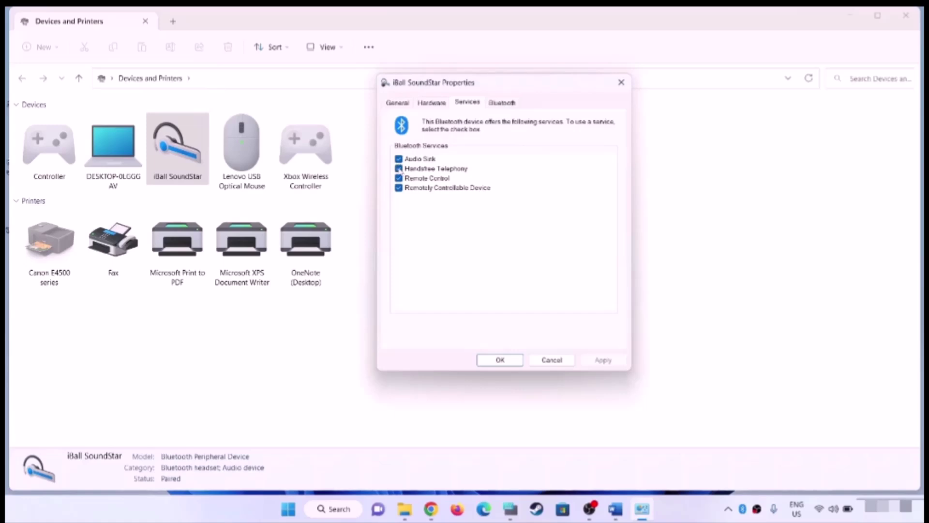
click(399, 168)
click(603, 360)
click(505, 362)
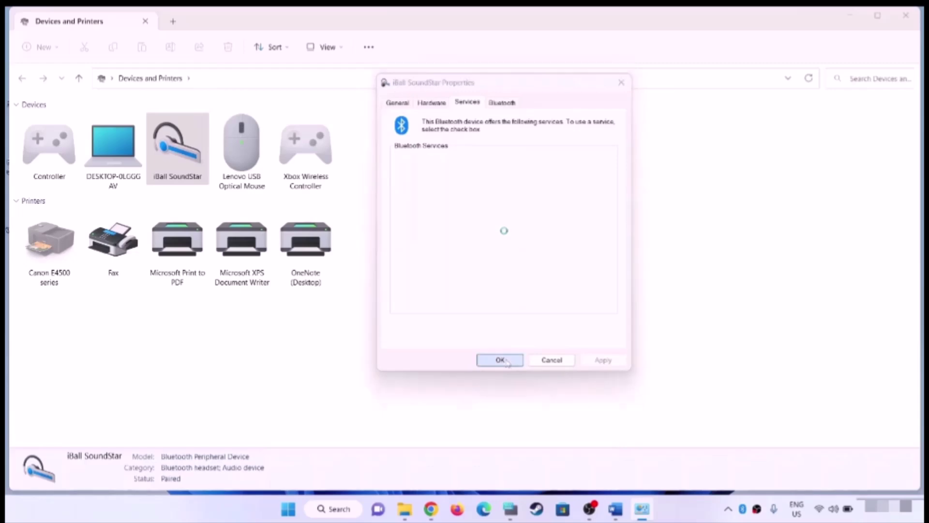
Return to the Word document, highlight Step 9 on running the Audio Troubleshooter, and open Windows Settings.
triple_click(392, 285)
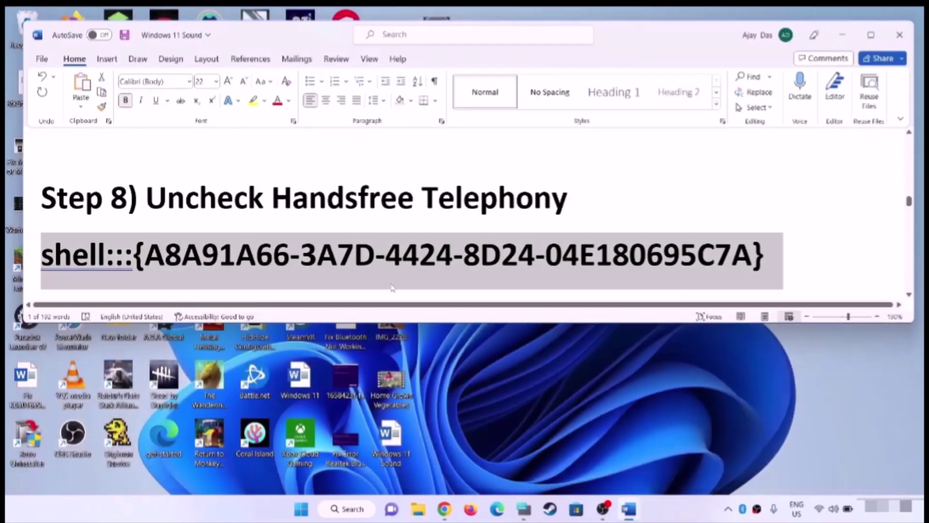
scroll(374, 254, down, 3)
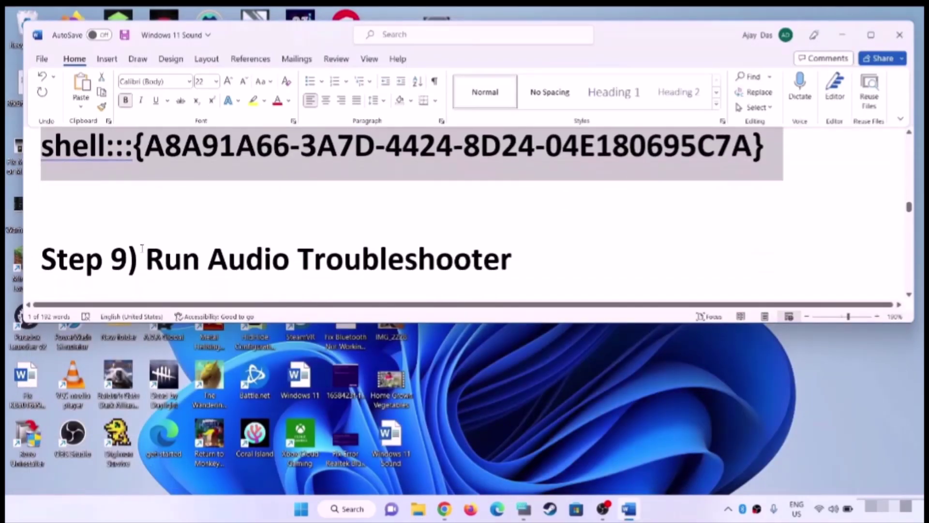
drag(142, 248, 513, 261)
click(301, 508)
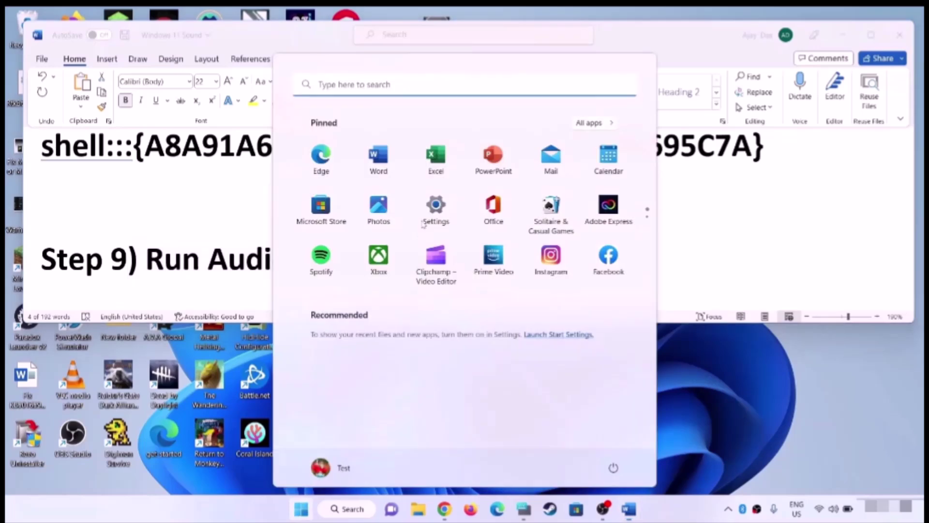
click(443, 224)
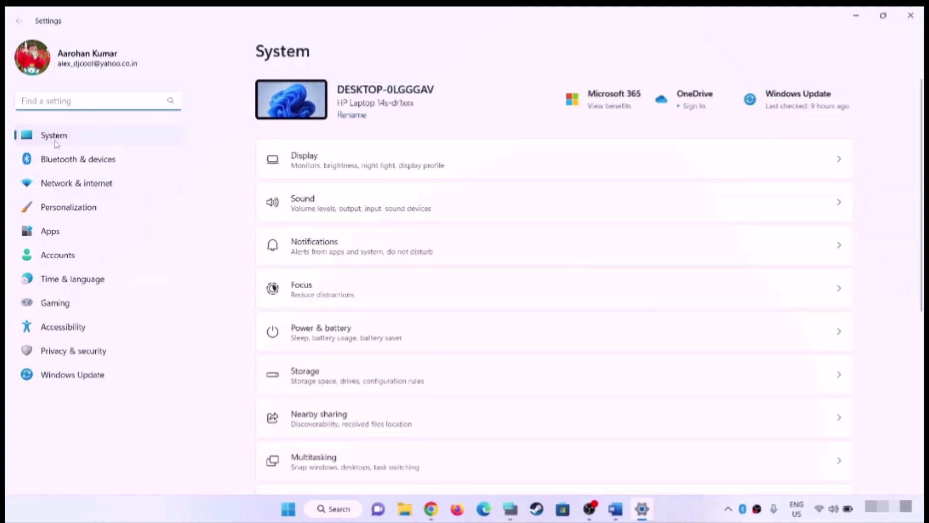
Show the Playing Audio entry among the other troubleshooters in the System Troubleshoot settings, and close Settings.
scroll(400, 344, down, 3)
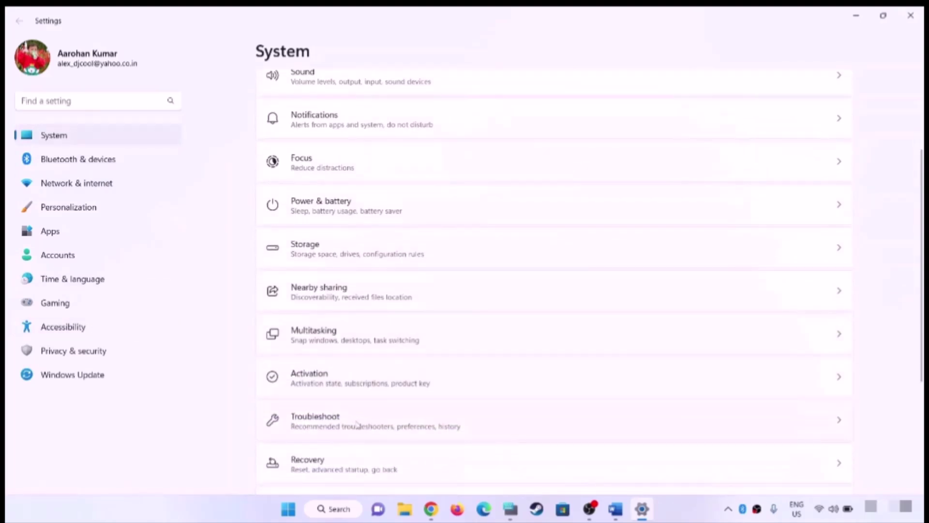
click(342, 424)
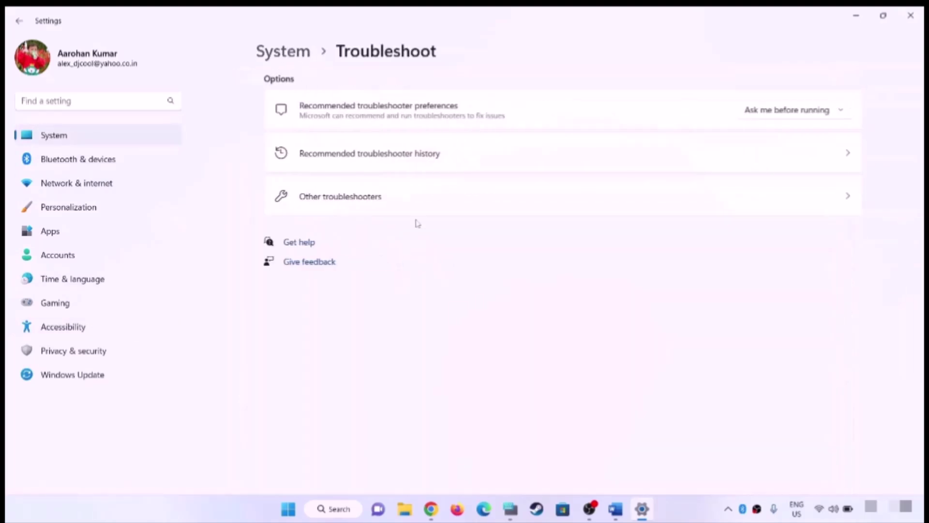
click(352, 203)
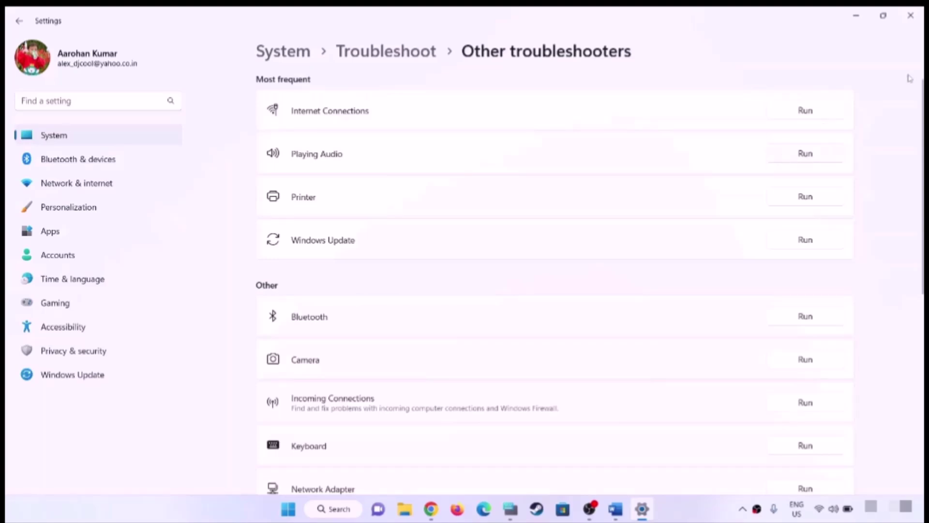
click(910, 16)
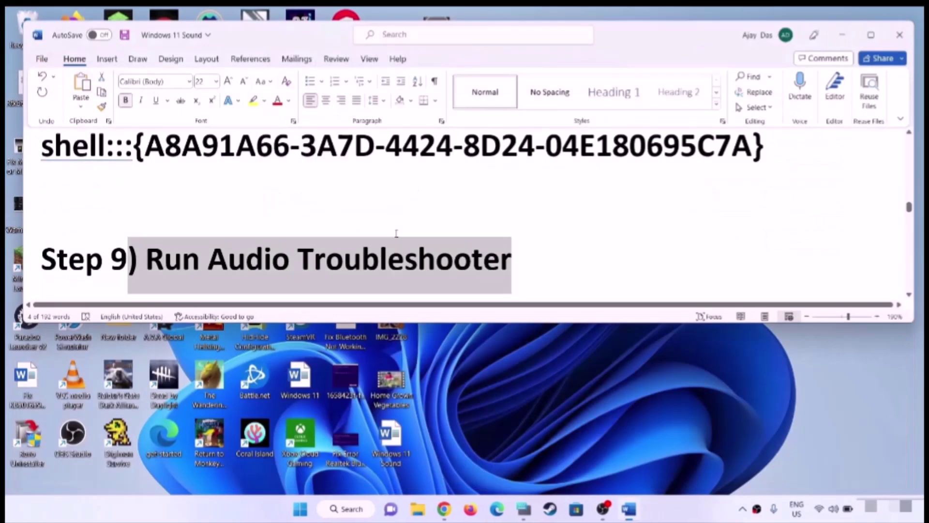
Highlight Step 10 on rolling back audio drivers in the Word document, and open Device Manager beside the step label.
scroll(459, 253, down, 1)
scroll(459, 252, down, 3)
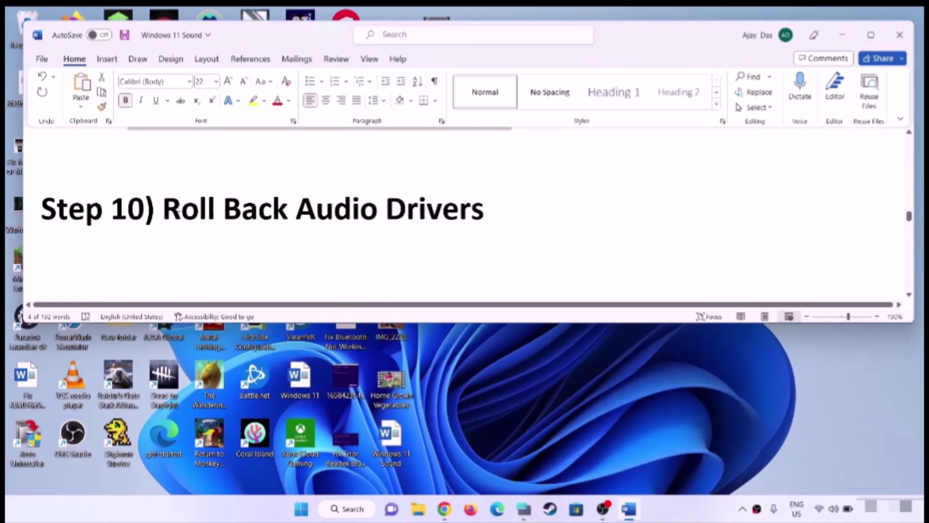
drag(177, 209, 559, 207)
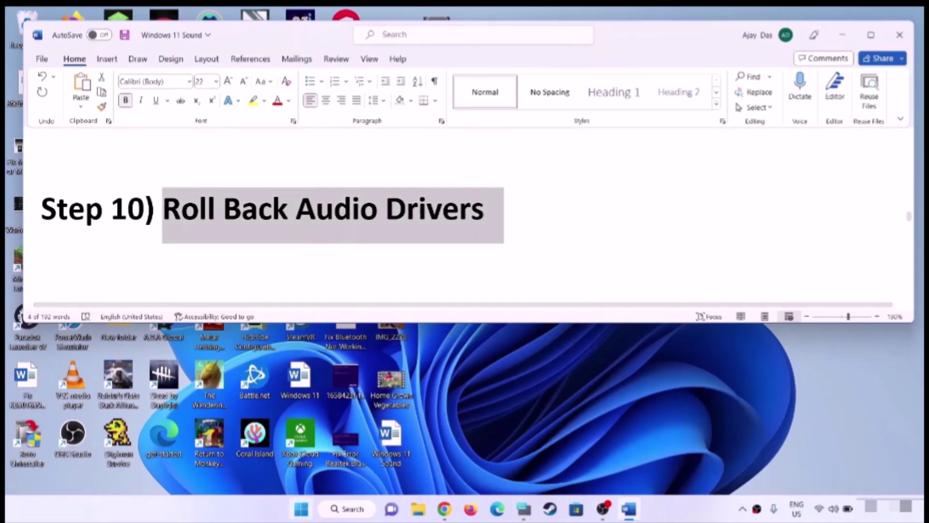
right_click(301, 508)
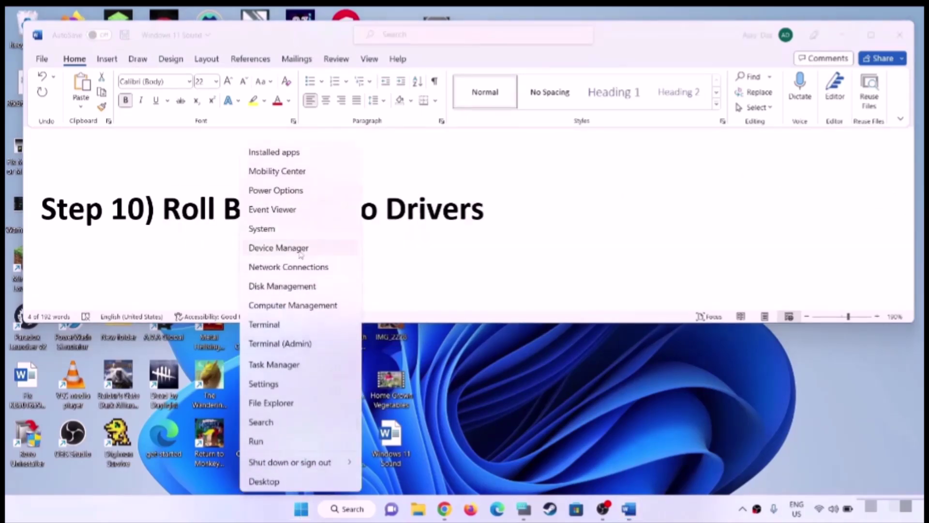
click(278, 248)
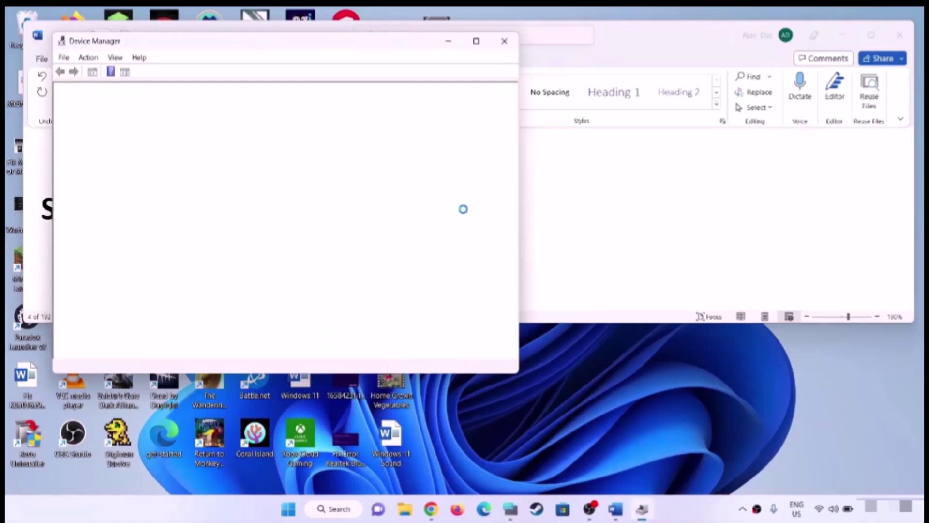
drag(303, 37, 495, 38)
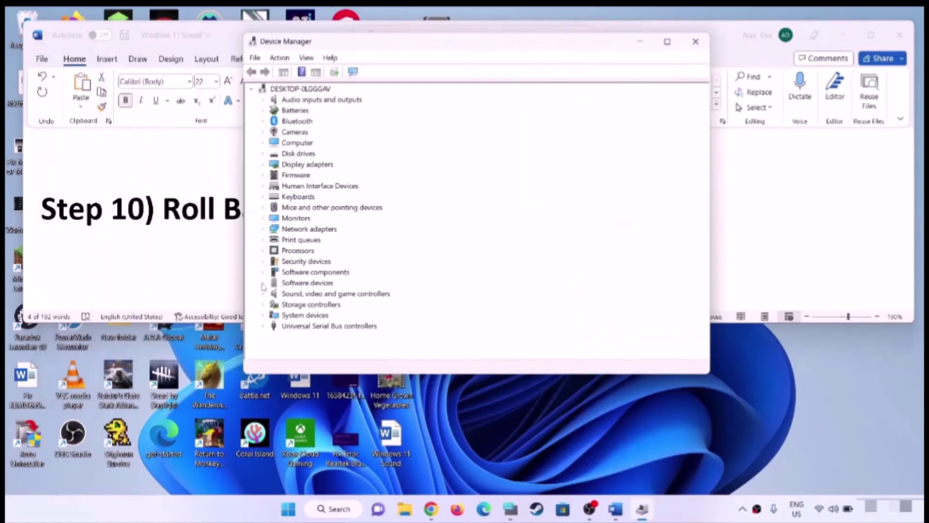
Check the Roll Back Driver option in the driver properties of Realtek(R) Audio under sound controllers, and close Device Manager.
click(264, 294)
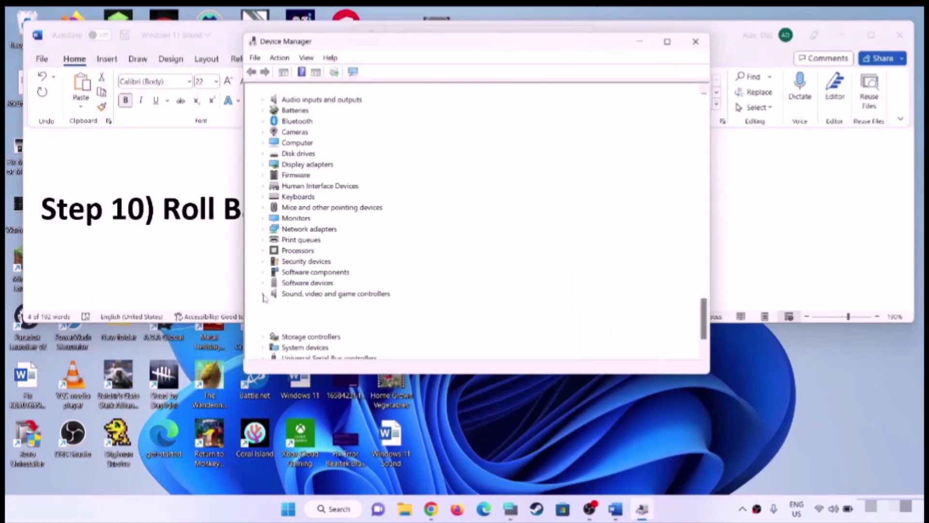
scroll(475, 293, down, 1)
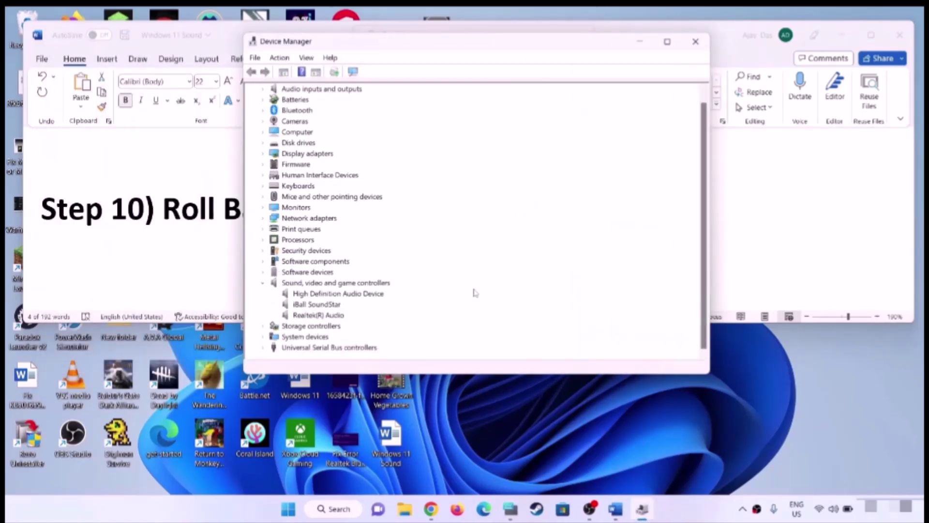
right_click(331, 316)
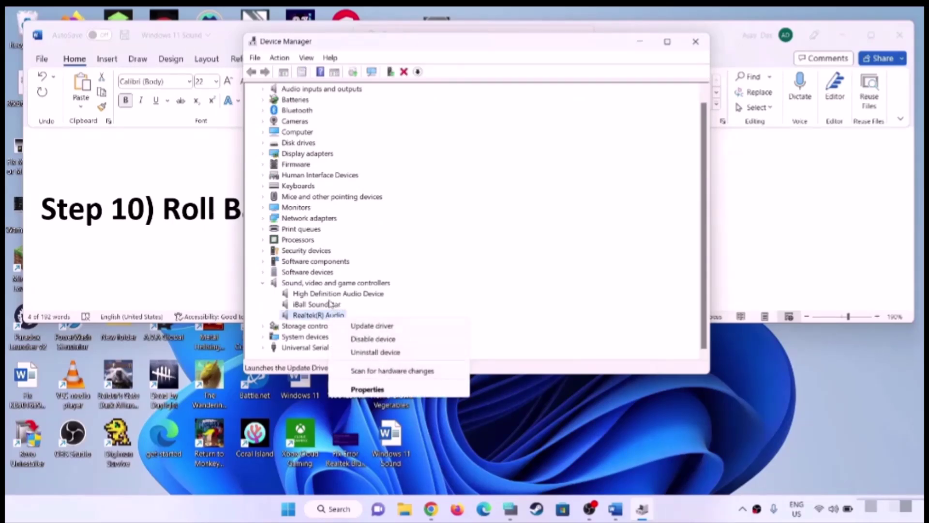
click(373, 389)
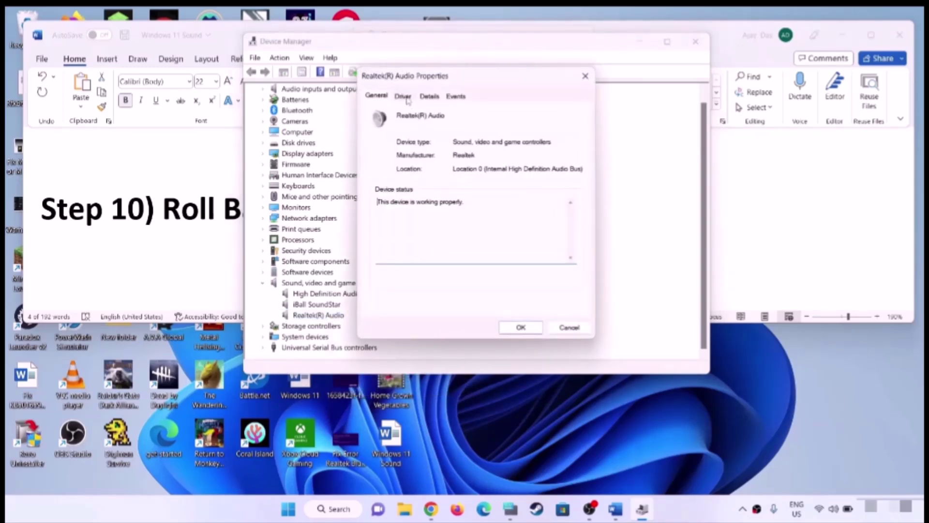
click(403, 96)
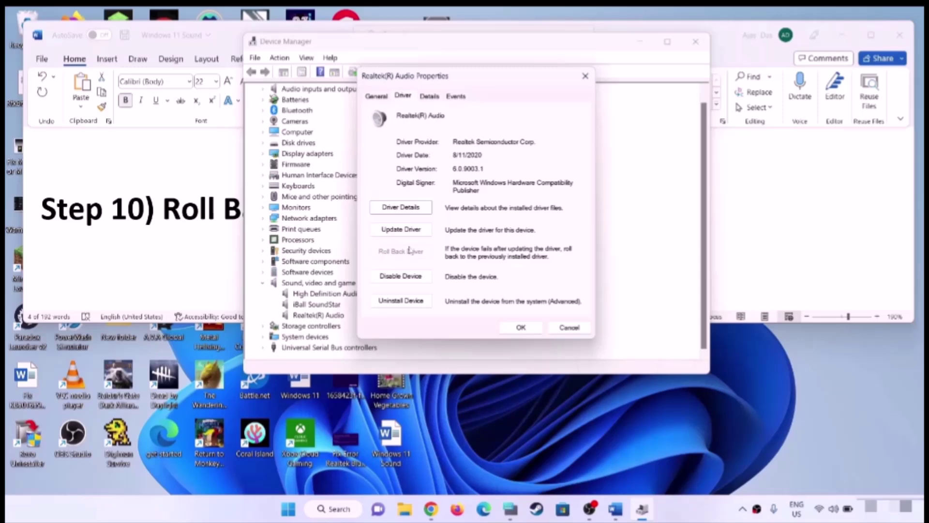
click(533, 327)
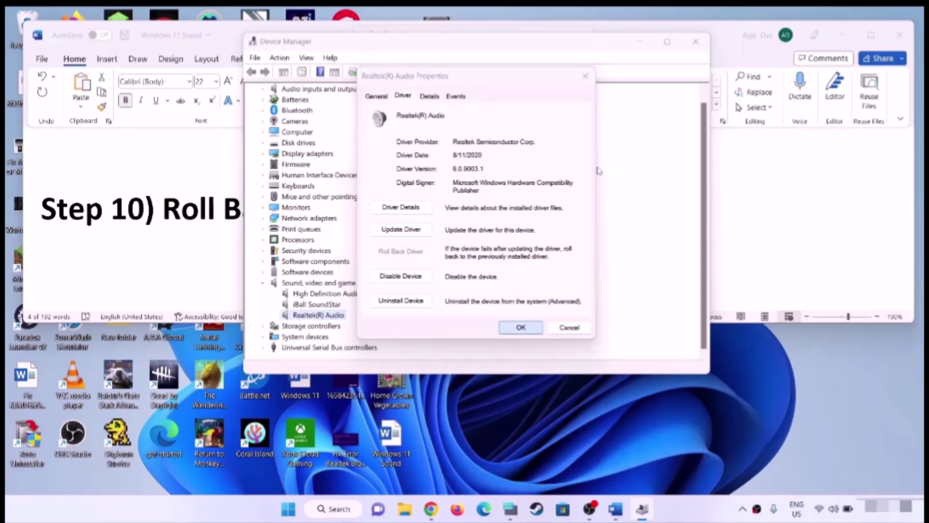
click(696, 43)
Highlight Step 11 on reinstalling the audio driver in the Word document, and reopen Device Manager beside the text.
scroll(283, 243, down, 3)
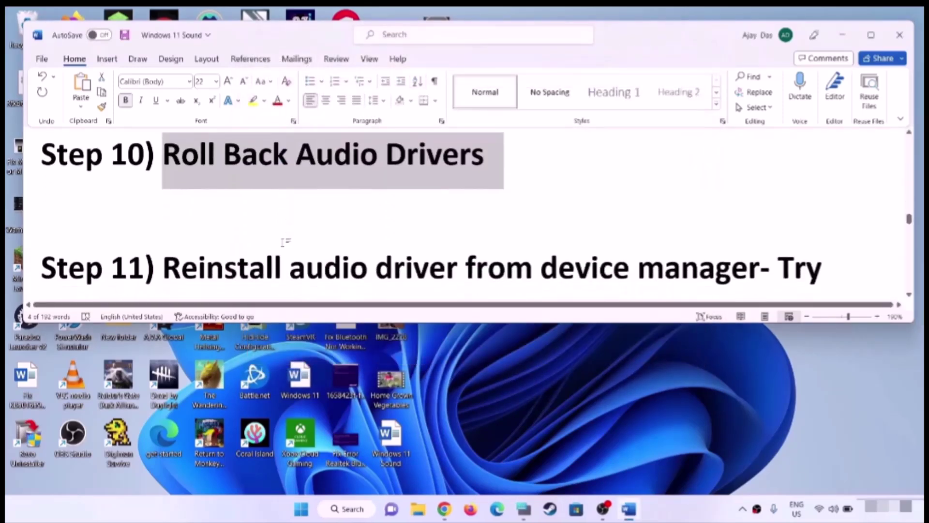
scroll(283, 242, up, 1)
drag(227, 195, 716, 196)
right_click(301, 508)
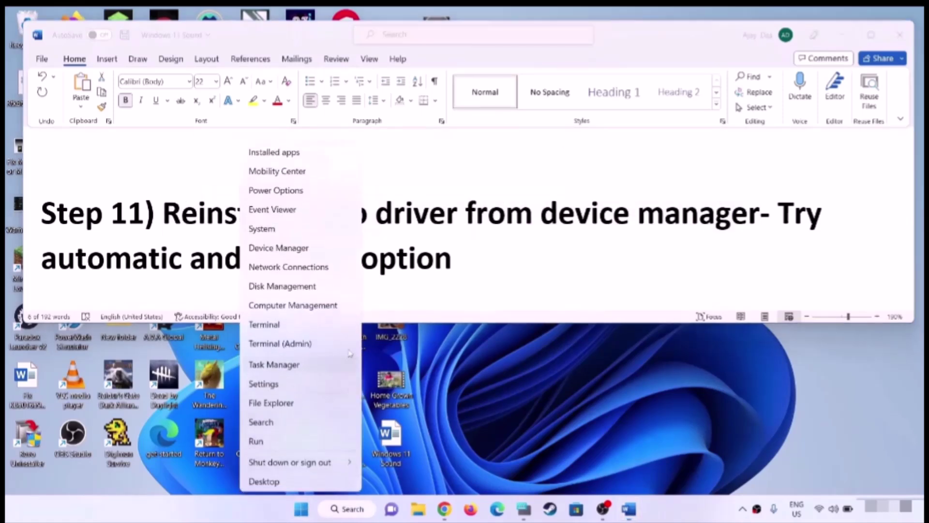
click(284, 248)
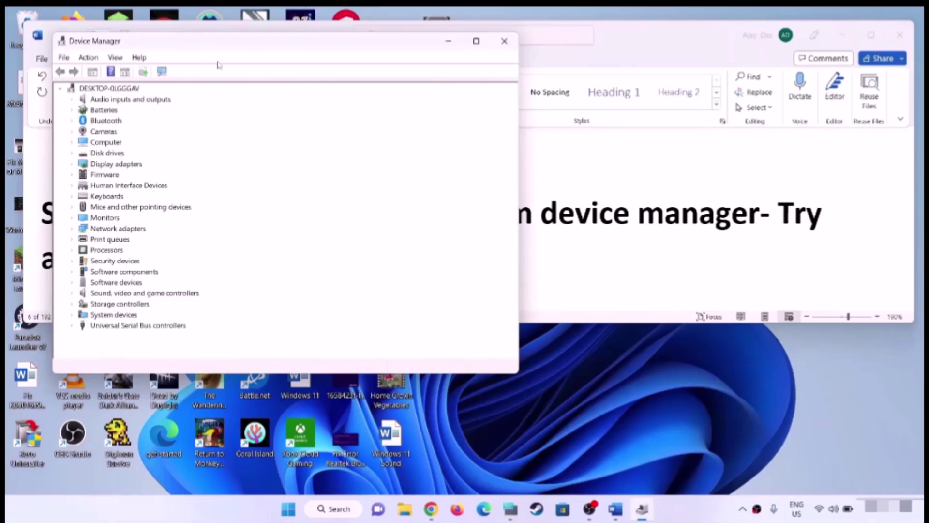
drag(253, 46, 574, 55)
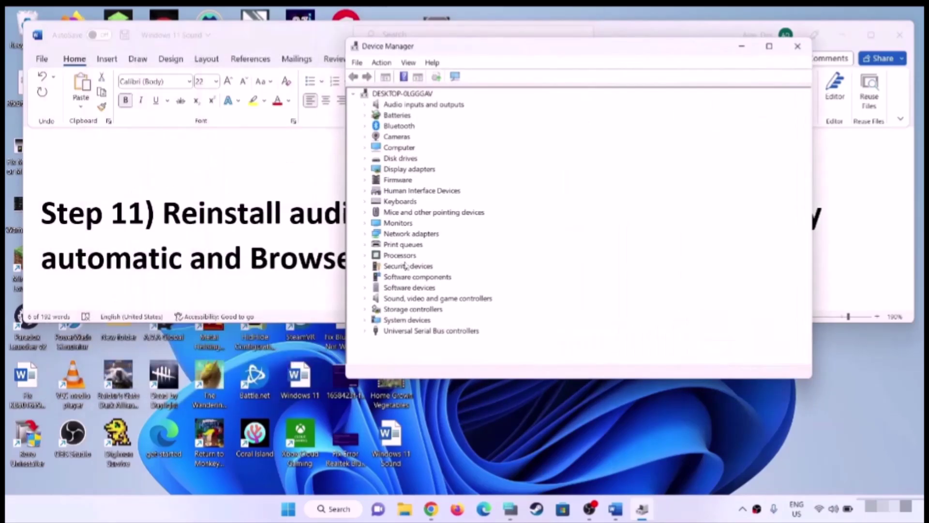
Run an automatic driver search for Realtek(R) Audio from its driver properties under Sound, video and game controllers.
click(366, 299)
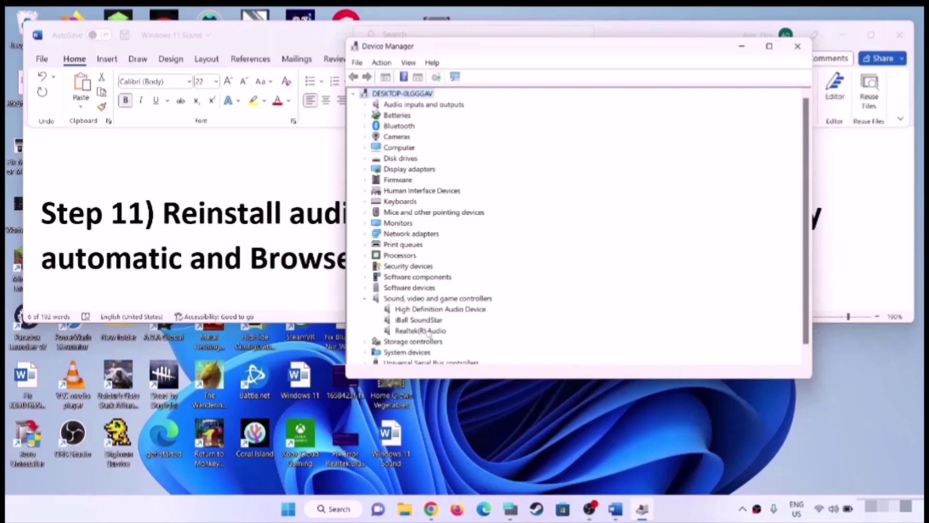
right_click(420, 331)
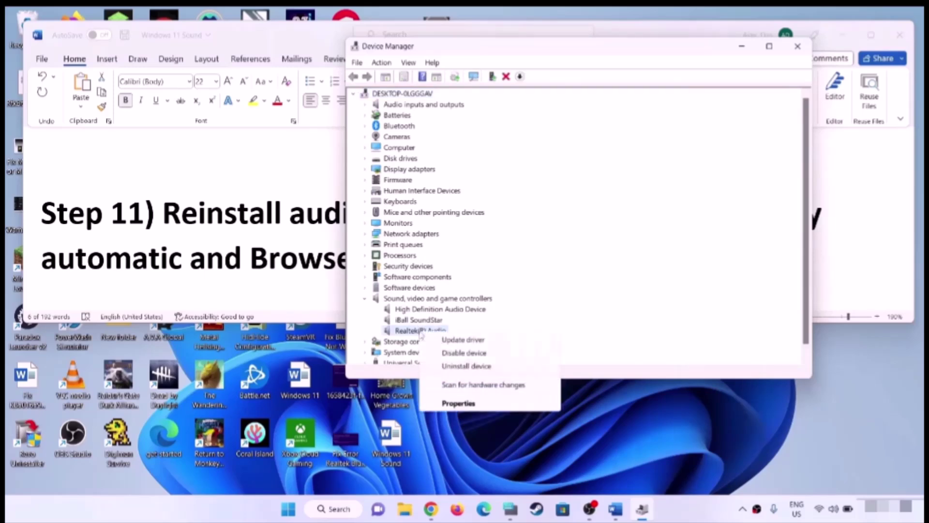
click(473, 401)
click(515, 103)
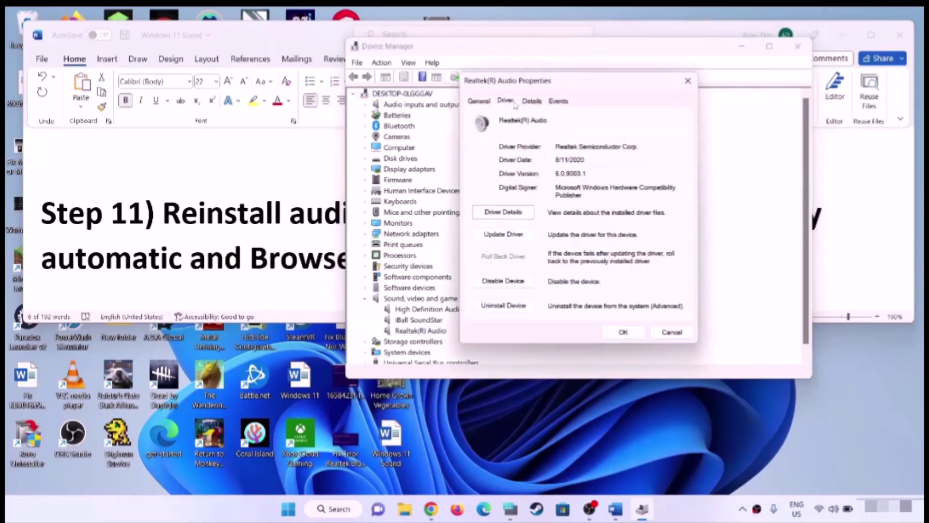
click(508, 235)
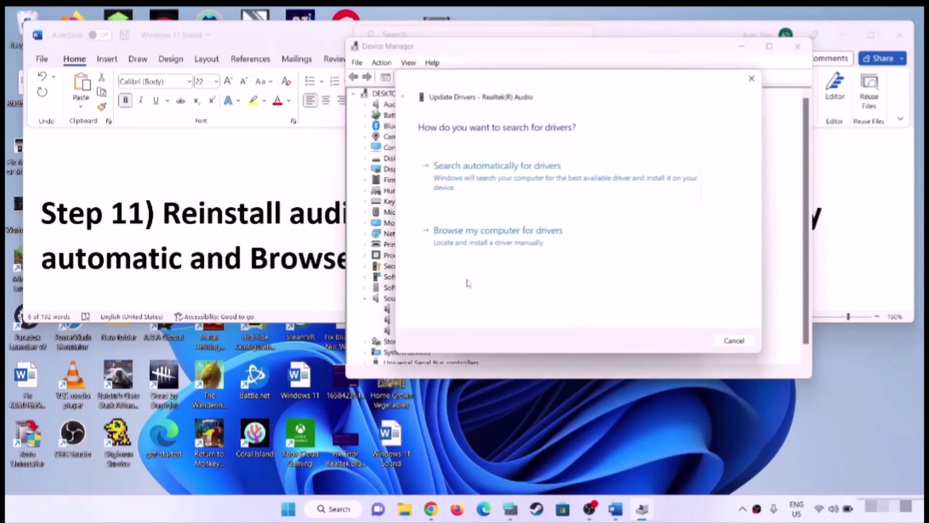
click(514, 183)
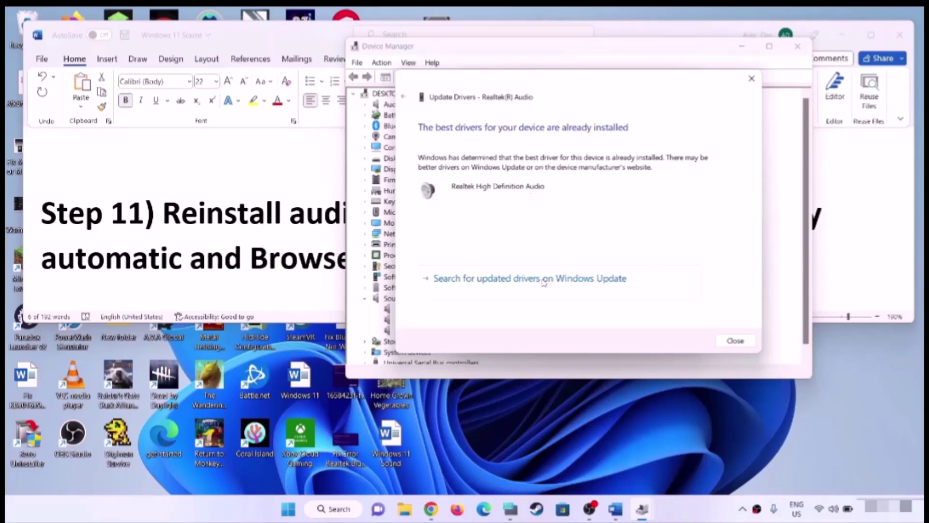
Look for updated drivers on Windows Update, and close Settings and the Realtek(R) Audio properties.
click(514, 280)
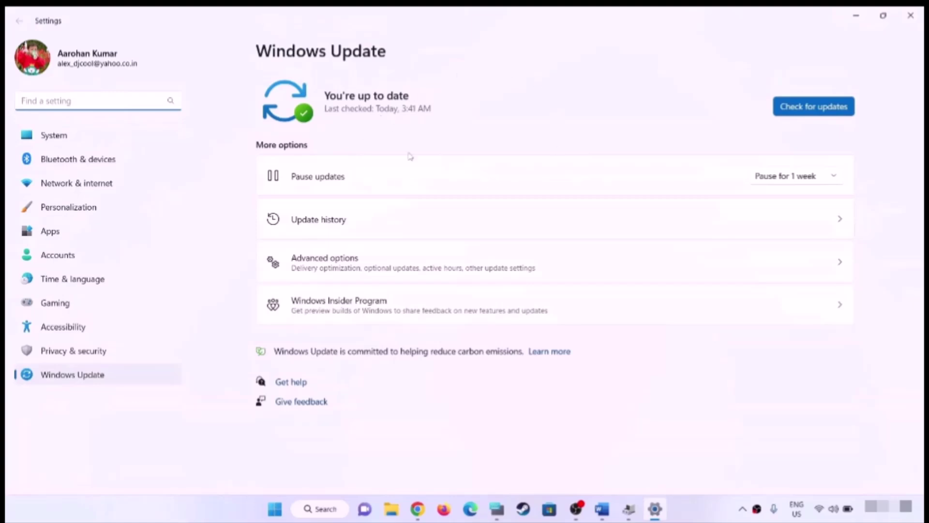
click(911, 18)
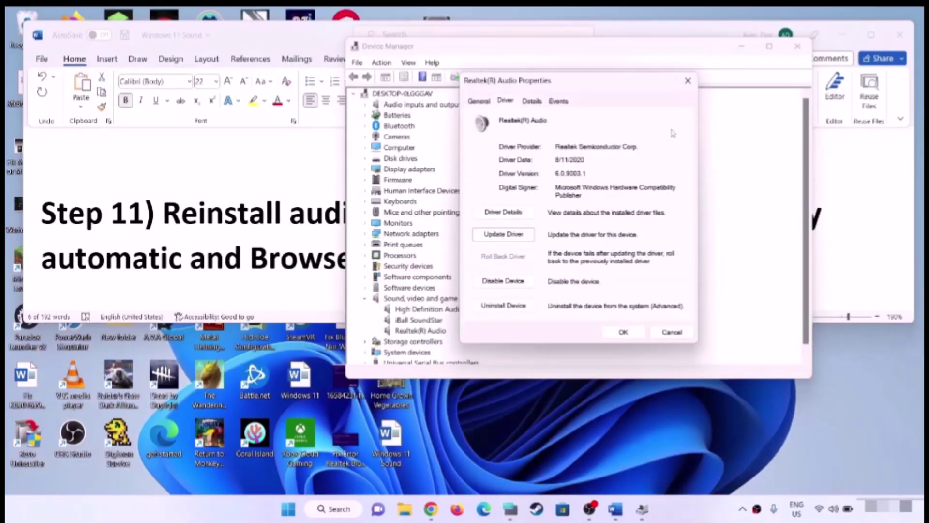
click(688, 80)
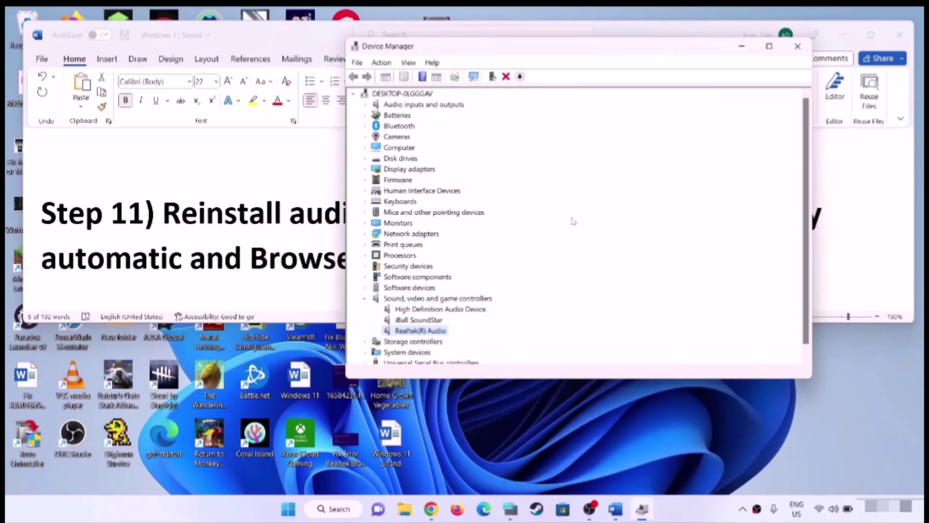
Browse the computer's available drivers for Realtek(R) Audio, select High Definition Audio Device and then Realtek High Definition Audio, and cancel the update.
right_click(413, 332)
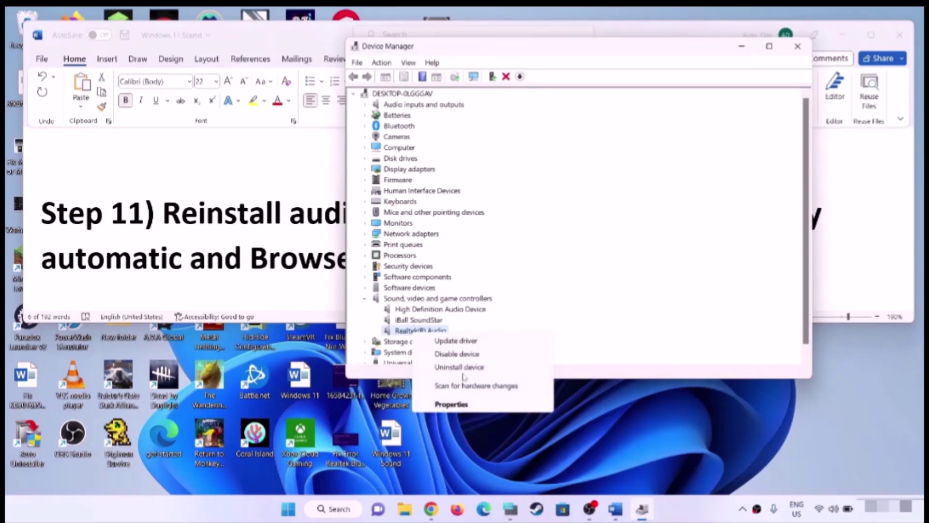
click(462, 341)
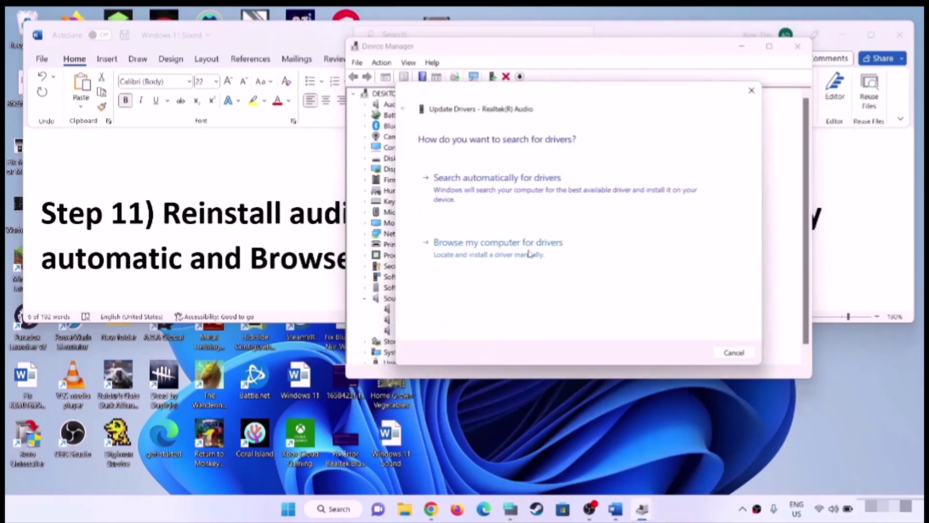
click(535, 255)
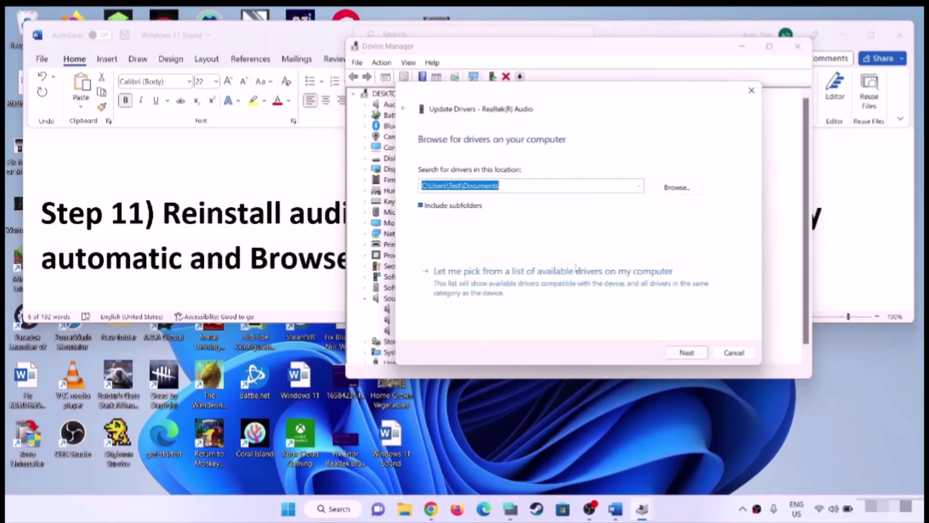
click(516, 289)
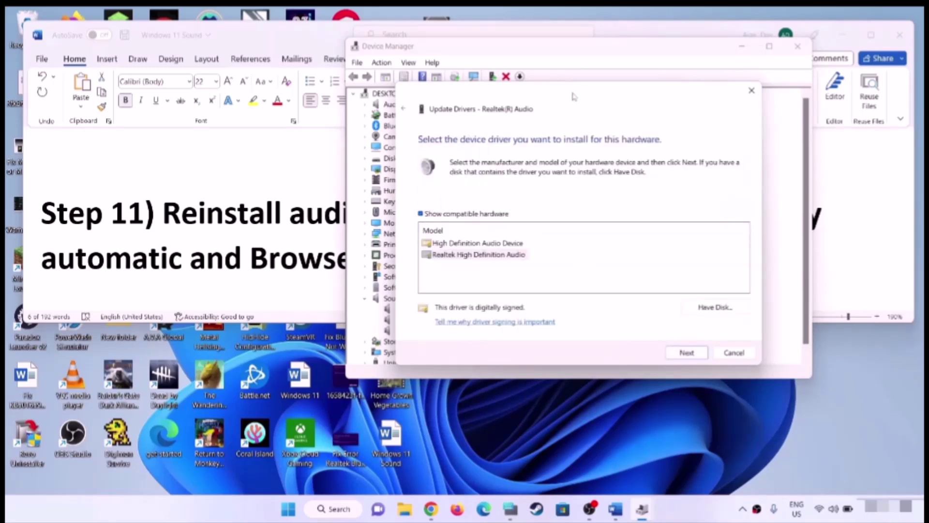
drag(574, 95, 699, 87)
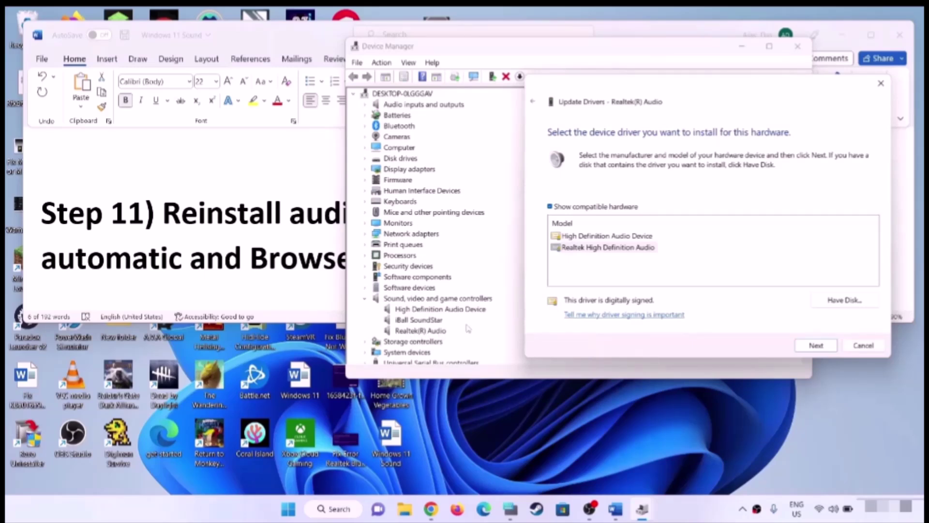
click(586, 239)
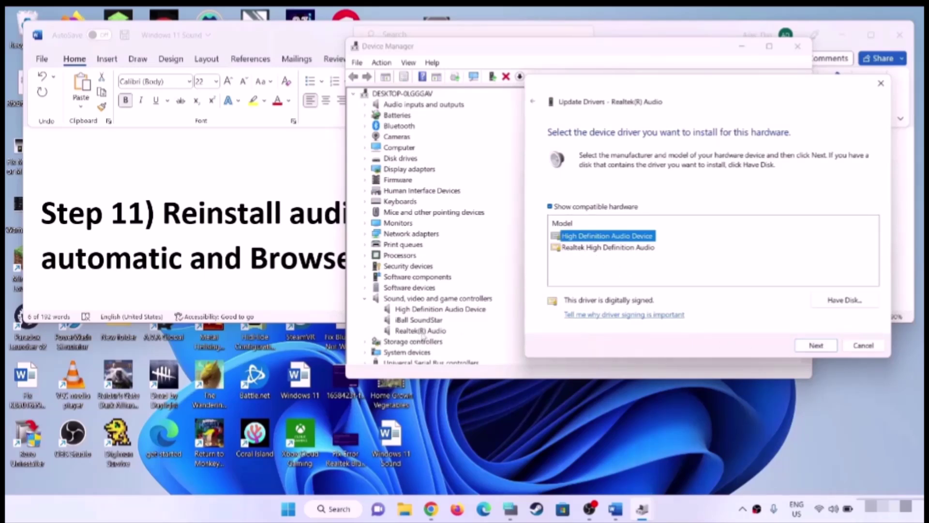
click(593, 249)
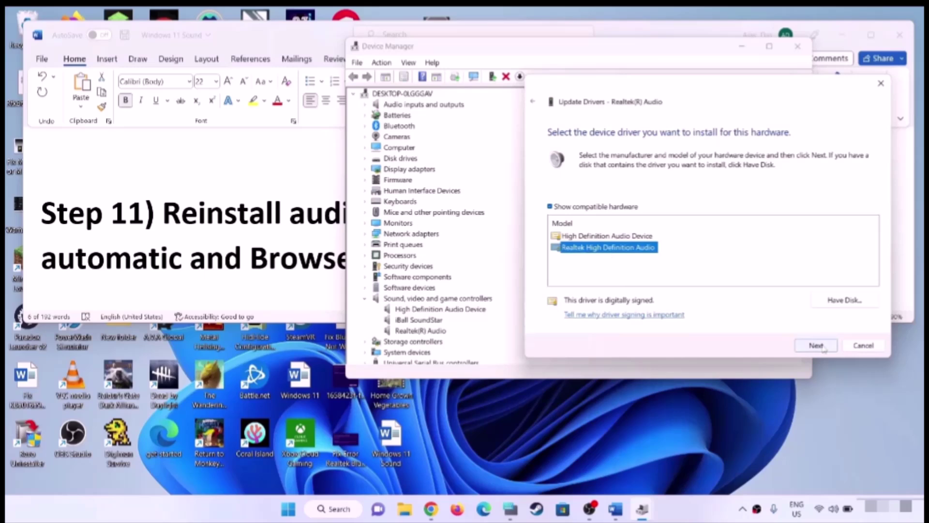
click(863, 345)
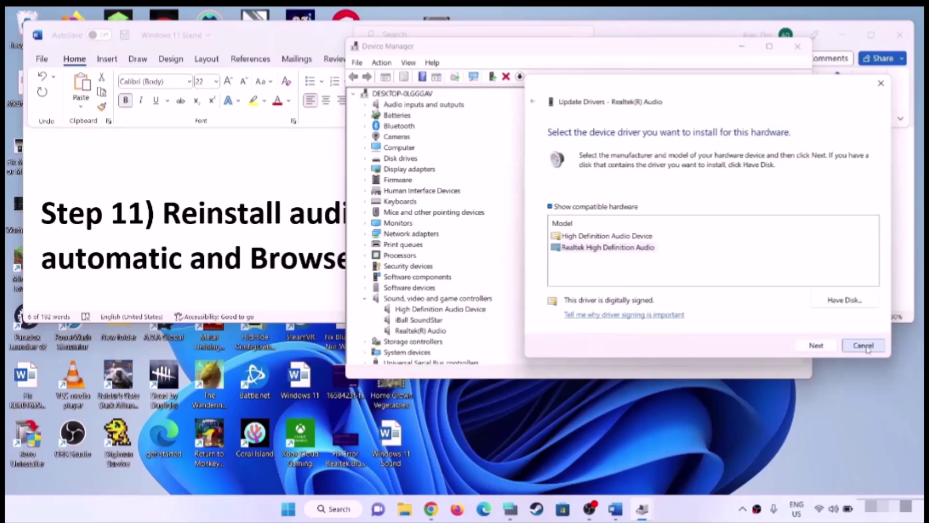
Close Device Manager and highlight Step 12 on checking for a disabled device in the Word document.
click(798, 56)
scroll(477, 225, down, 3)
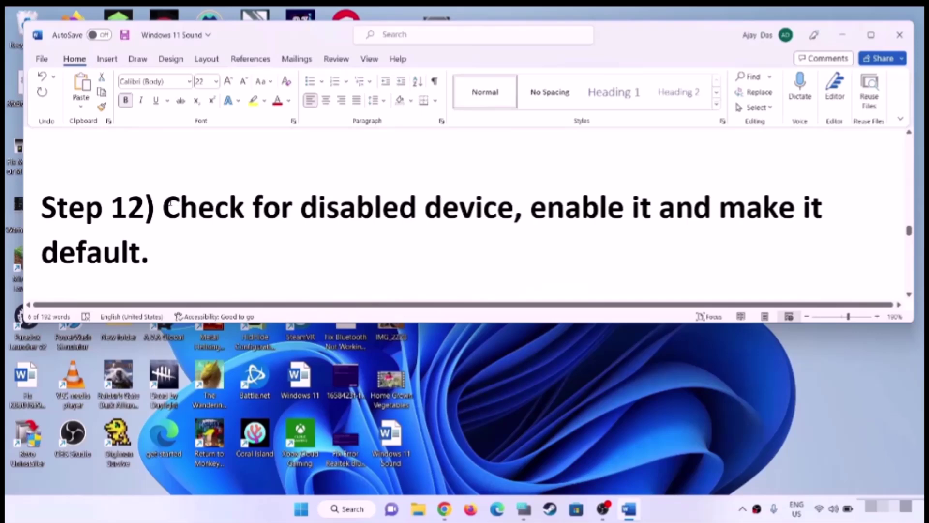
drag(164, 208, 195, 251)
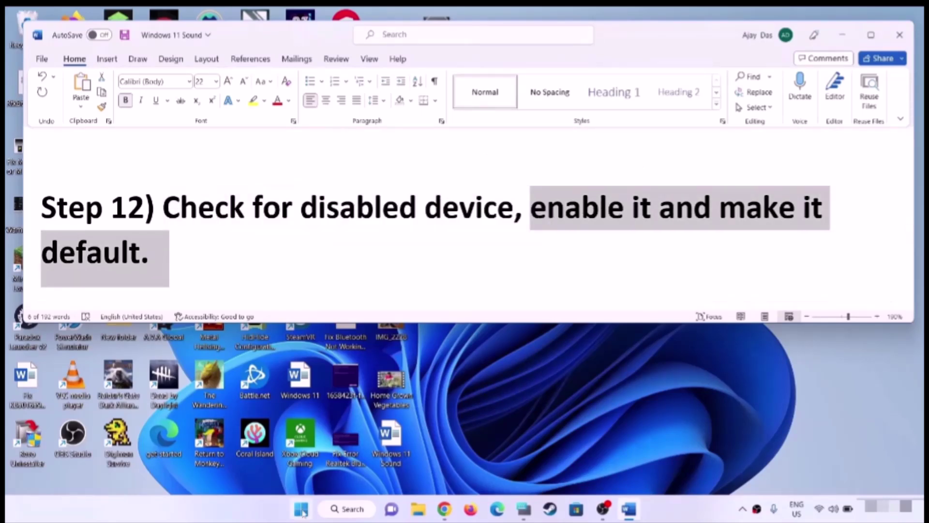
Open Control Panel from a Windows search and go to the Hardware and Sound category.
click(302, 510)
text(c)
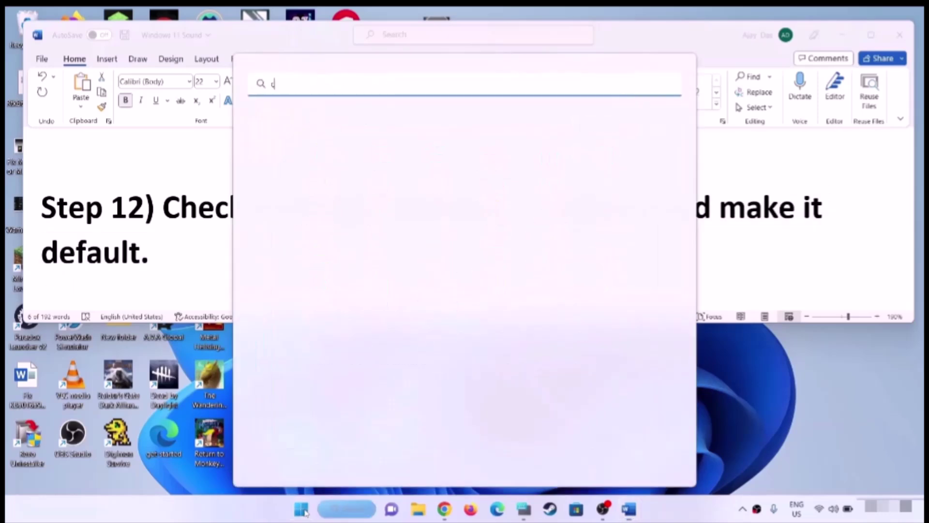
text(ontrol panel)
click(570, 192)
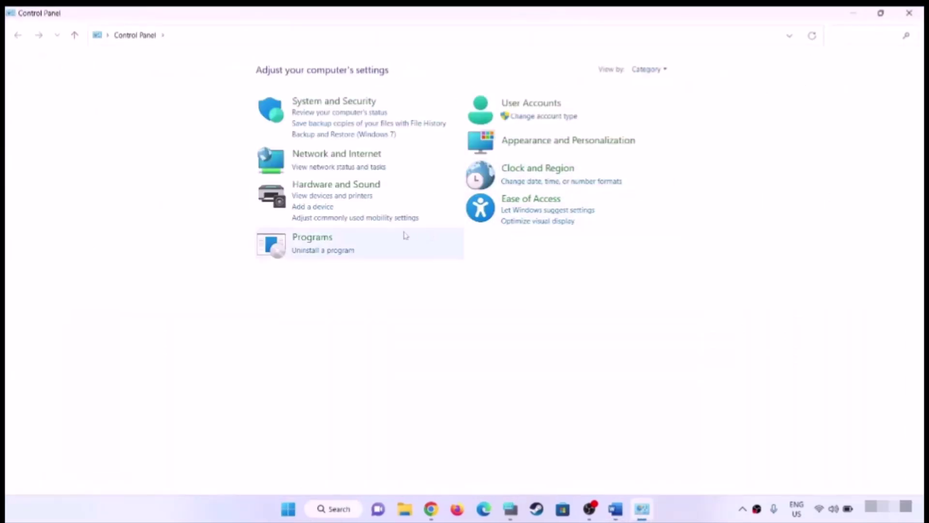
click(356, 188)
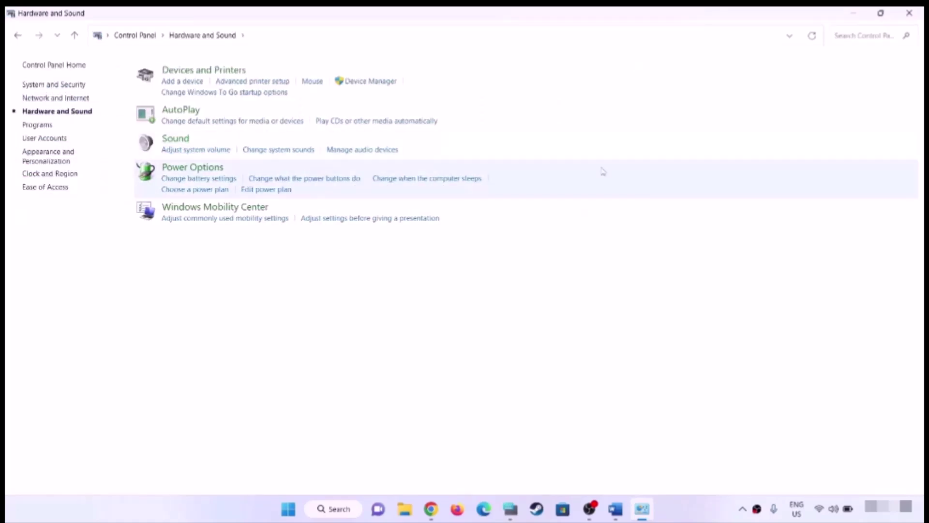
Select the Realtek(R) Audio Speaker among the Sound playback devices and confirm the dialog.
drag(241, 90, 656, 77)
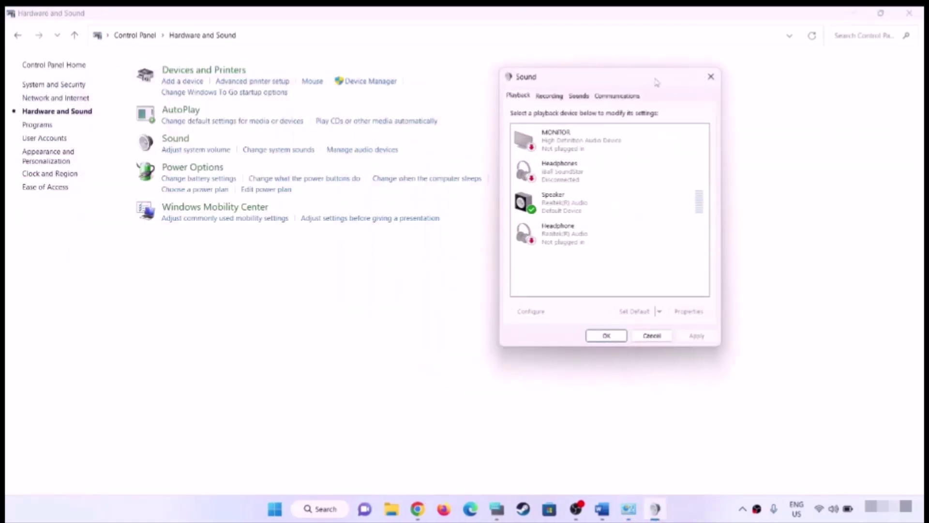
click(571, 210)
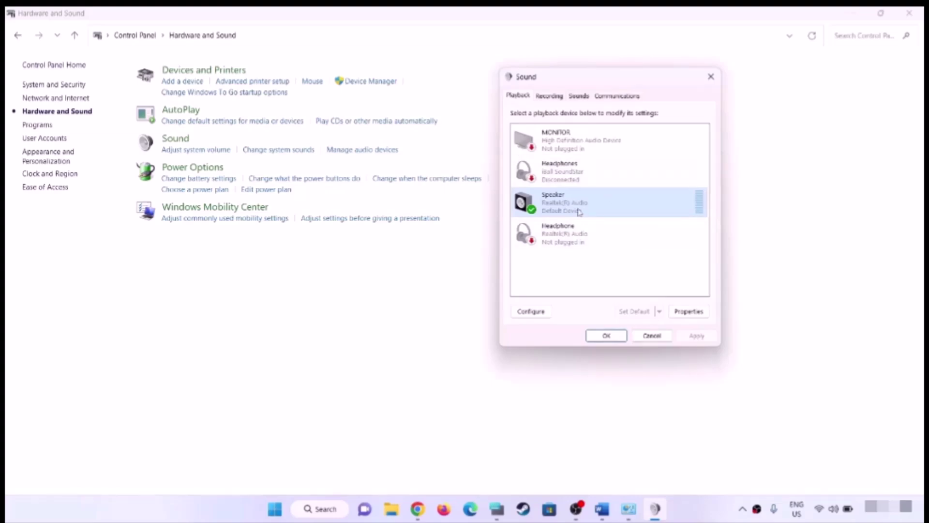
click(611, 335)
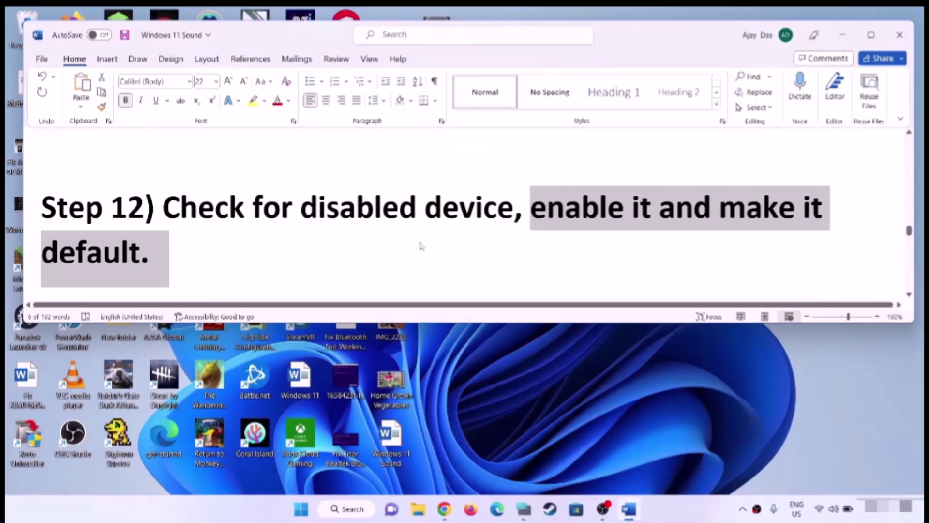
Highlight the Step 13 text "Restart Windows Audio Service" in the Word document.
scroll(421, 244, down, 3)
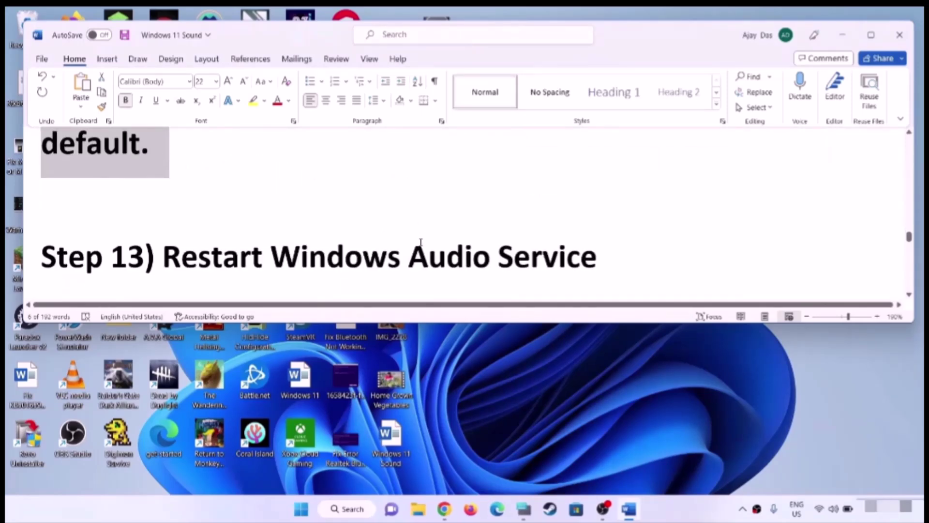
scroll(420, 243, down, 1)
drag(180, 201, 632, 213)
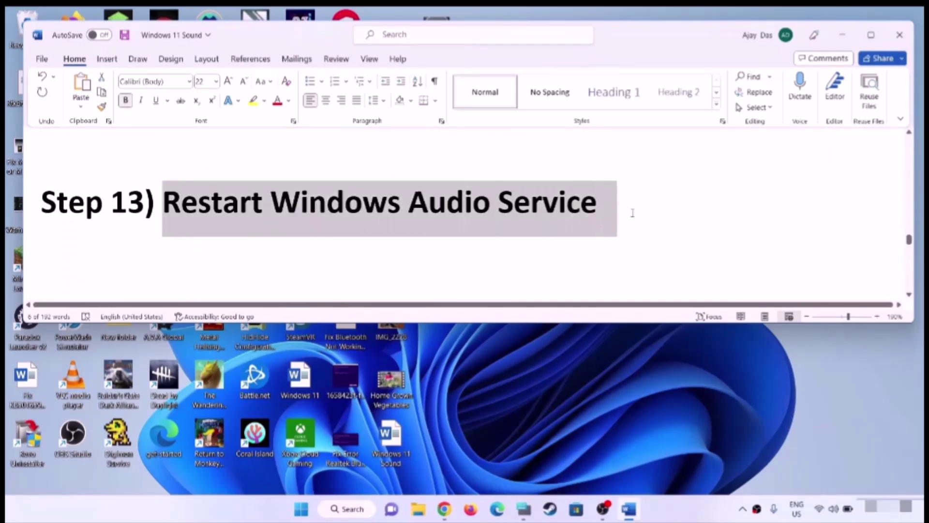
Open the Services app from a Windows search and select the Windows Audio service.
click(301, 509)
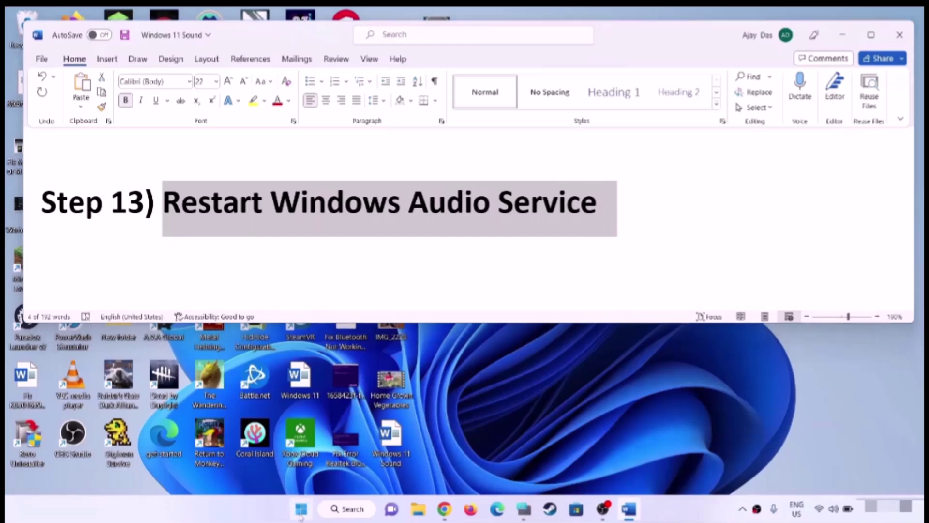
text(servi)
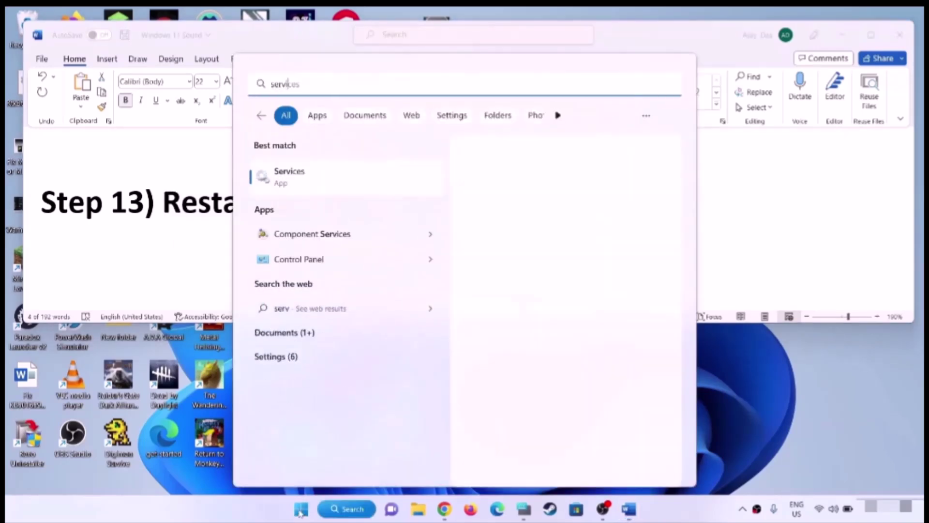
text(cews)
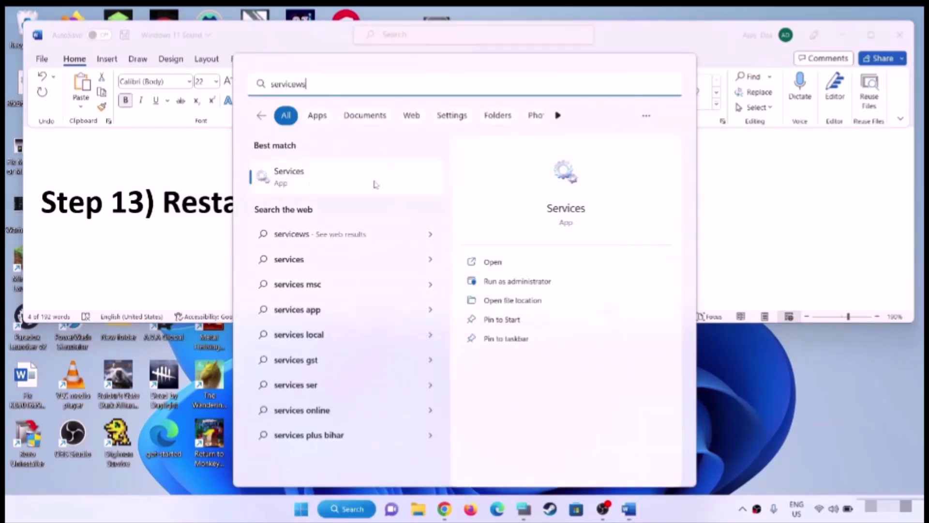
click(364, 182)
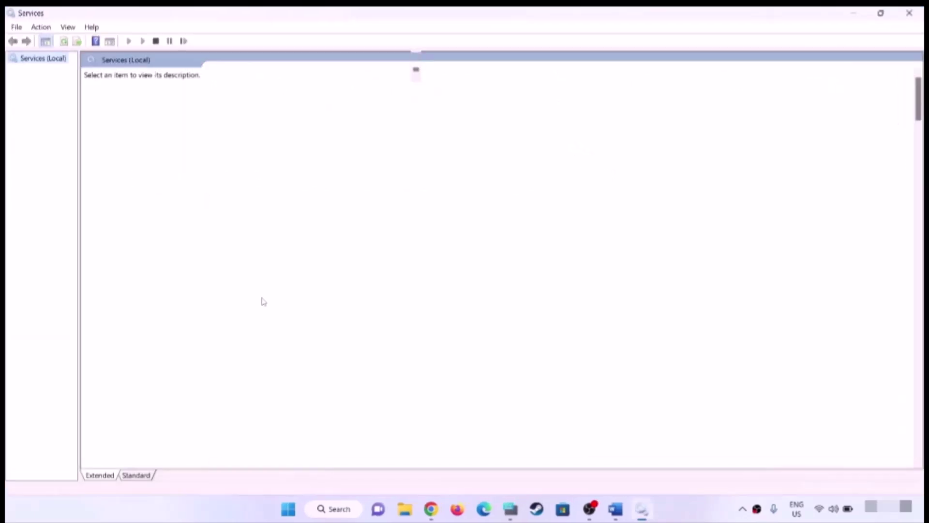
click(327, 329)
key(w)
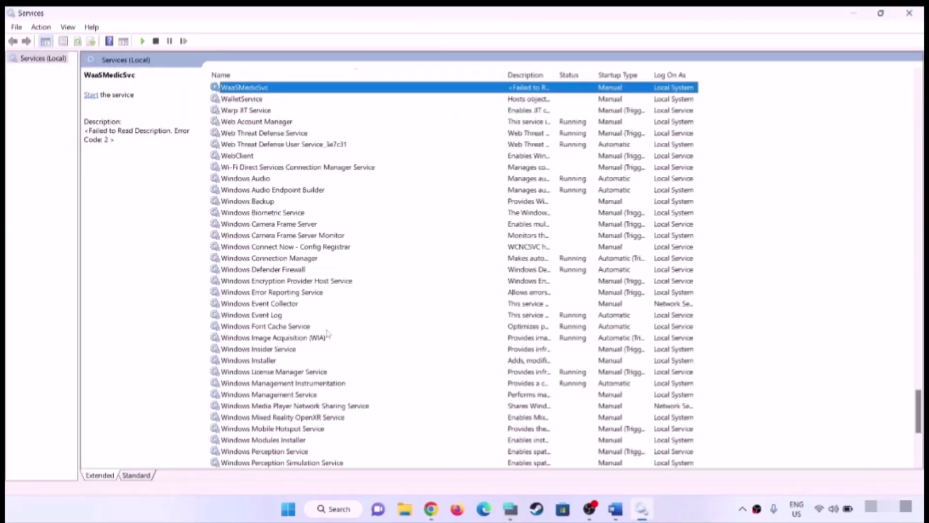
click(258, 179)
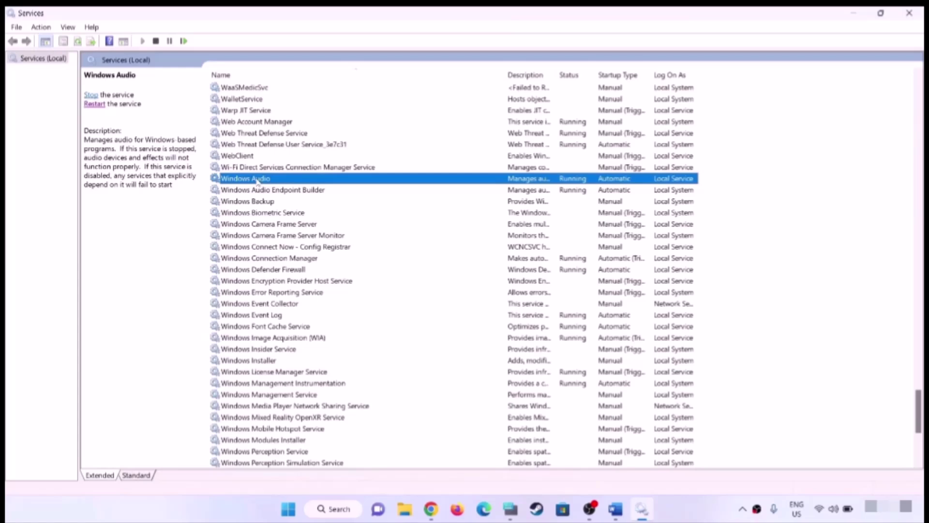
Set the Windows Audio service's startup type to Automatic in its properties and confirm.
double_click(289, 180)
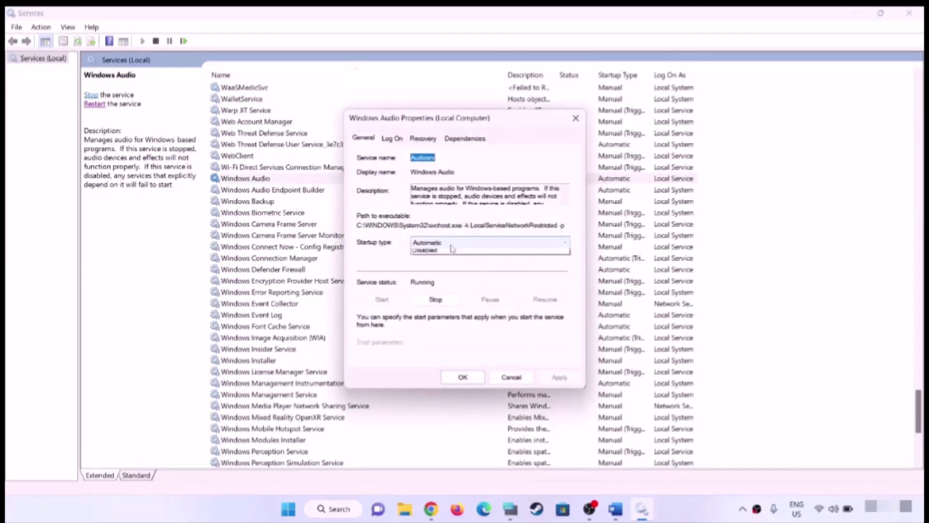
click(451, 243)
click(452, 252)
click(559, 377)
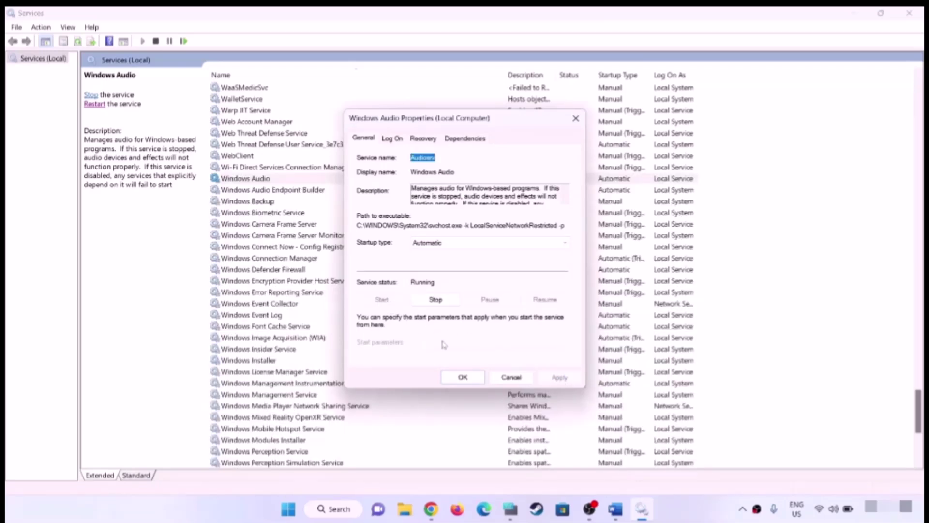
click(462, 377)
Examine the commands available for the Windows Audio service, including Restart.
click(261, 179)
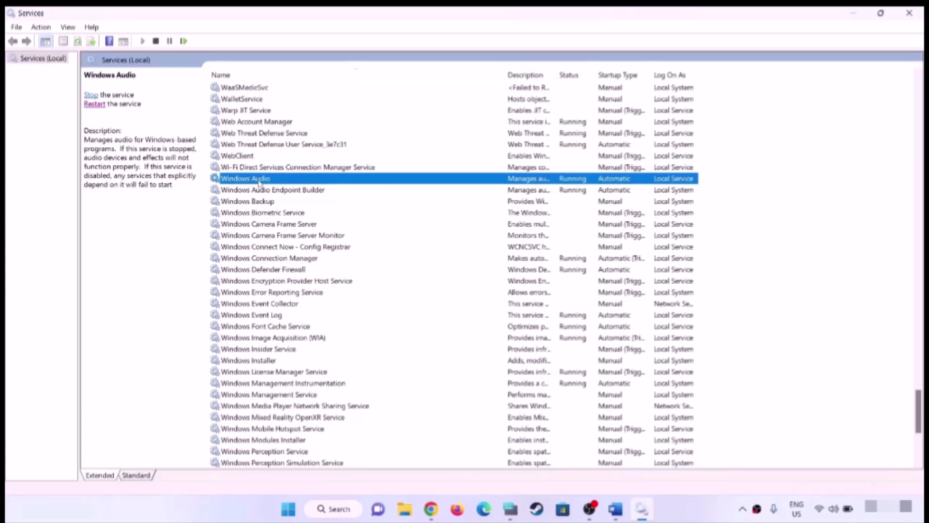
right_click(259, 181)
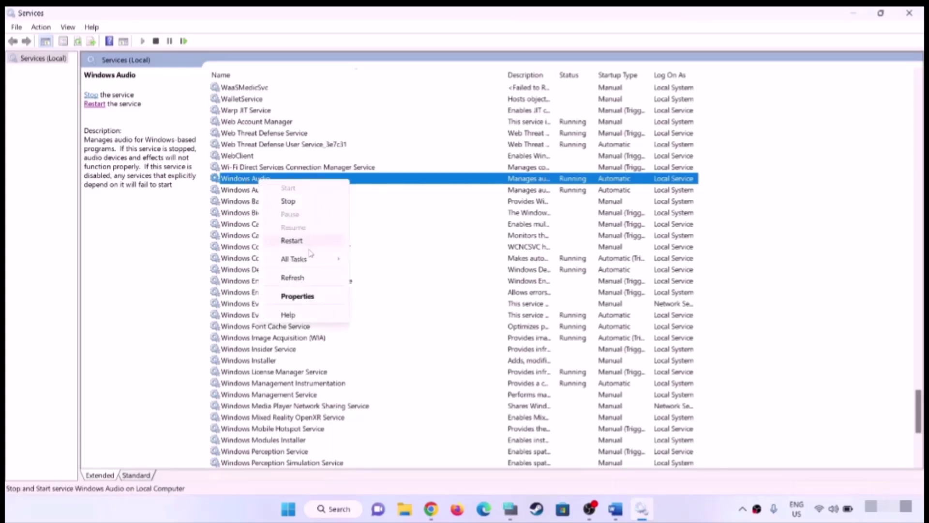
click(247, 183)
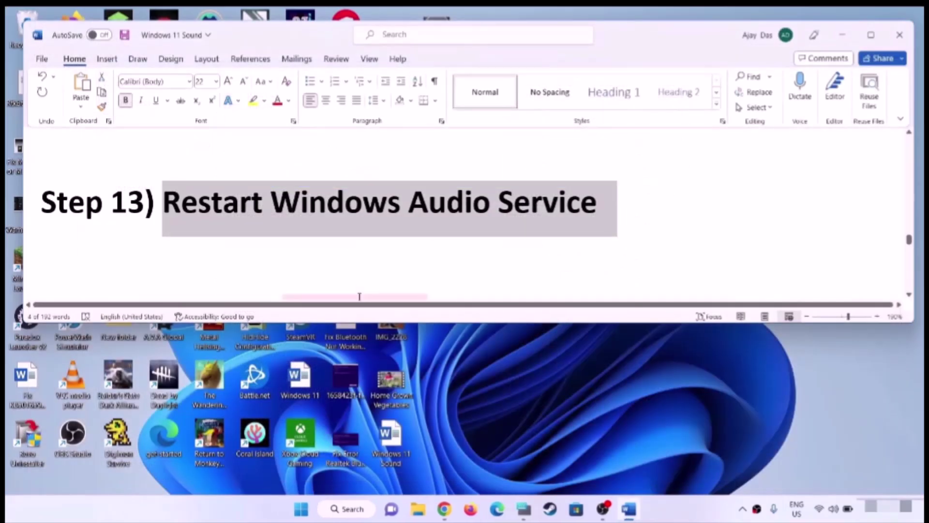
Highlight the Step 14 text "Perform Cleanboot" in the Word document and open System Configuration from a Windows search.
scroll(422, 230, down, 2)
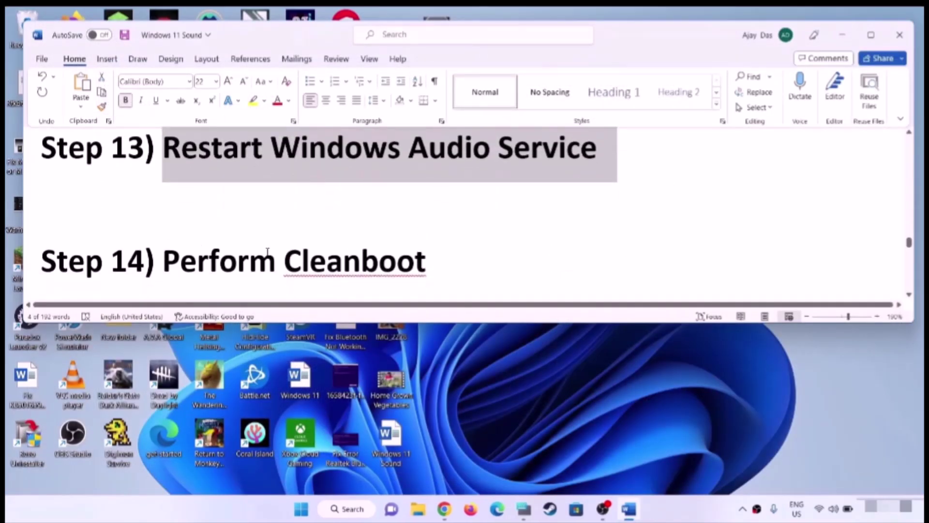
drag(267, 251, 426, 261)
click(301, 508)
text(s)
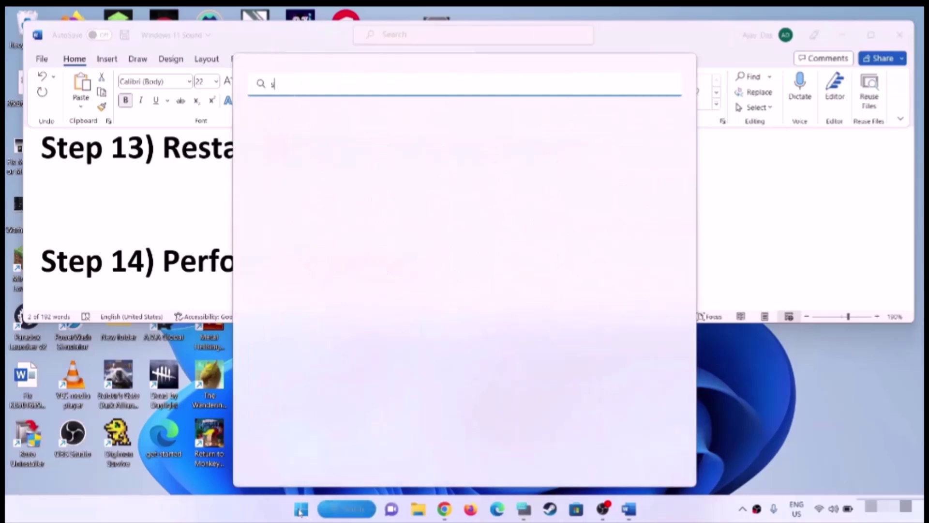
text(ystem)
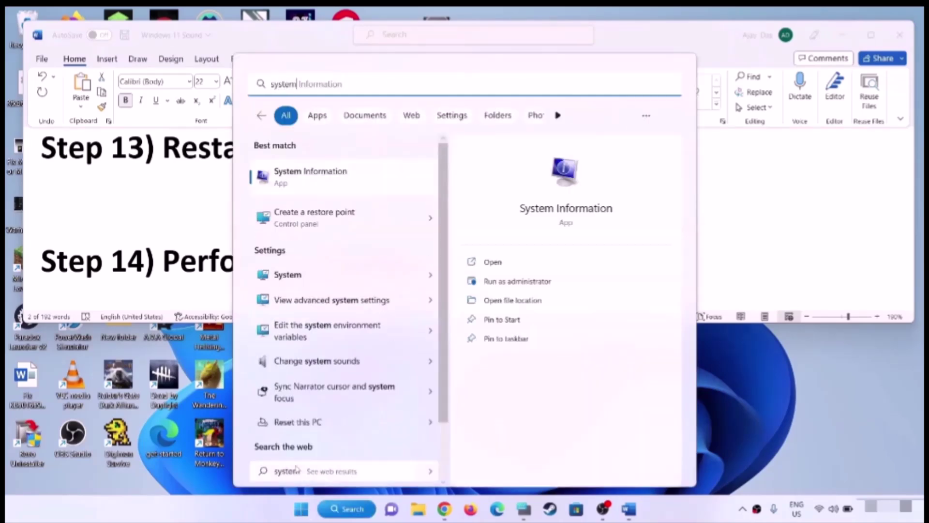
text( co)
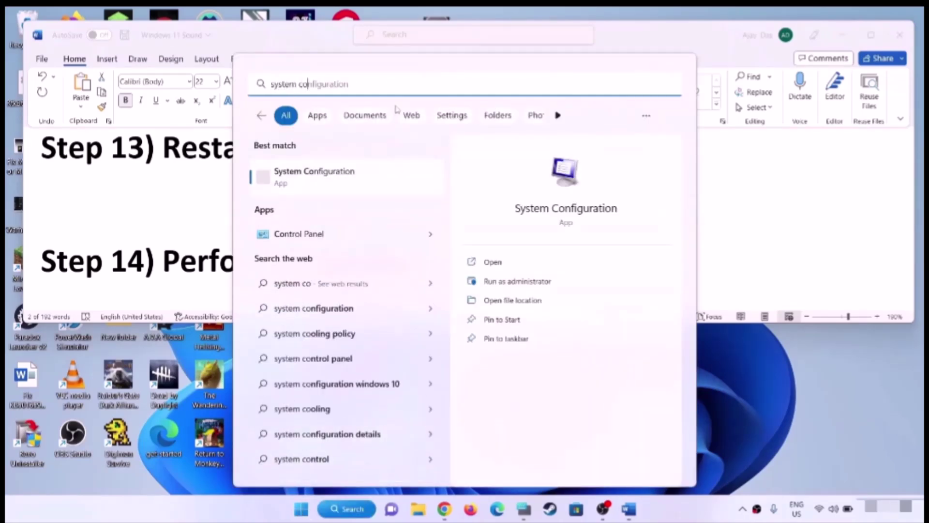
text(nfiguration)
click(342, 179)
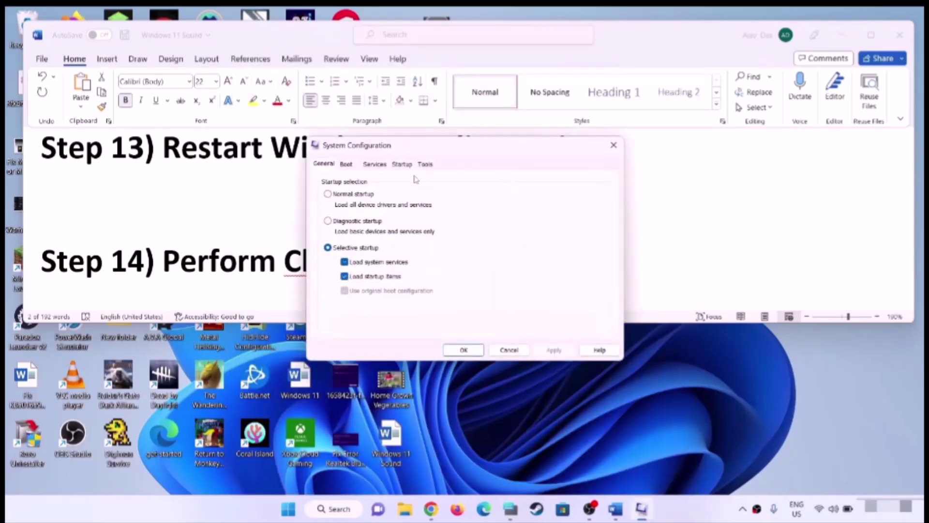
Hide all Microsoft services in System Configuration, disable all remaining services, apply the changes and dismiss the restart prompt.
click(374, 165)
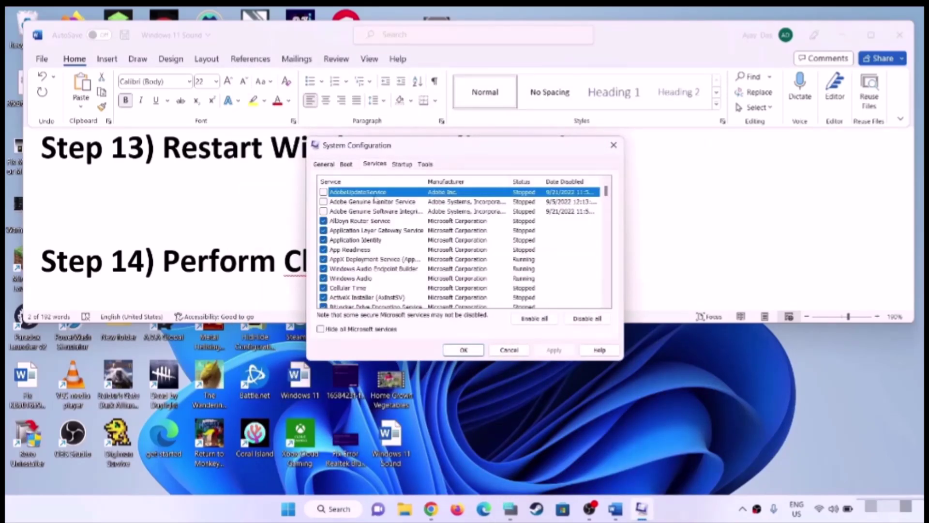
click(320, 329)
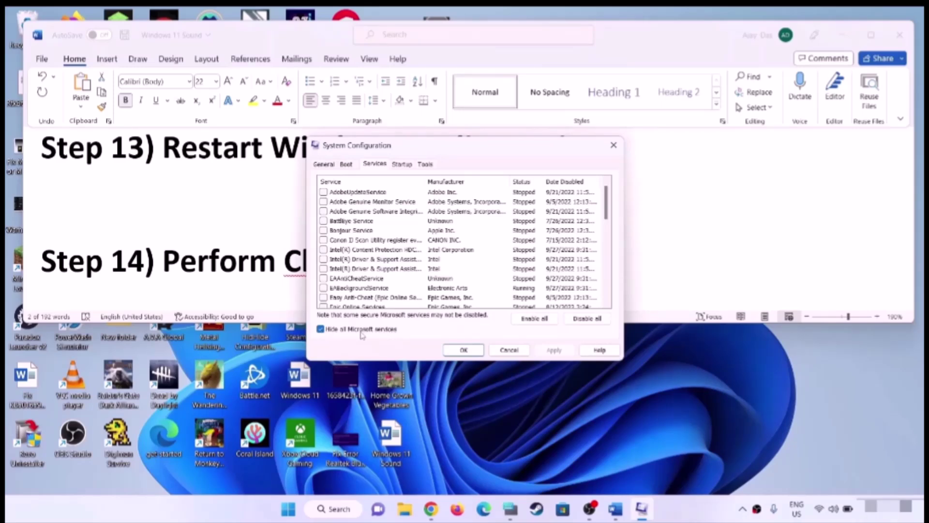
click(581, 322)
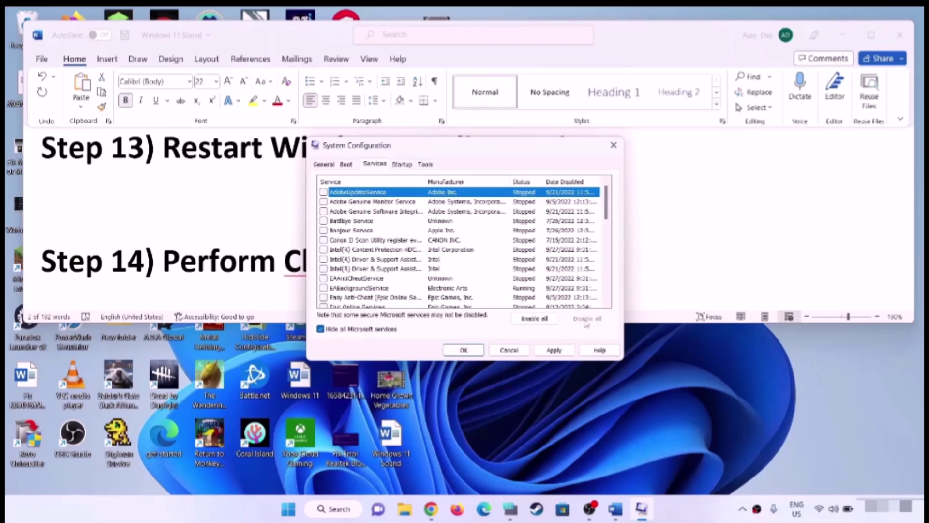
click(554, 350)
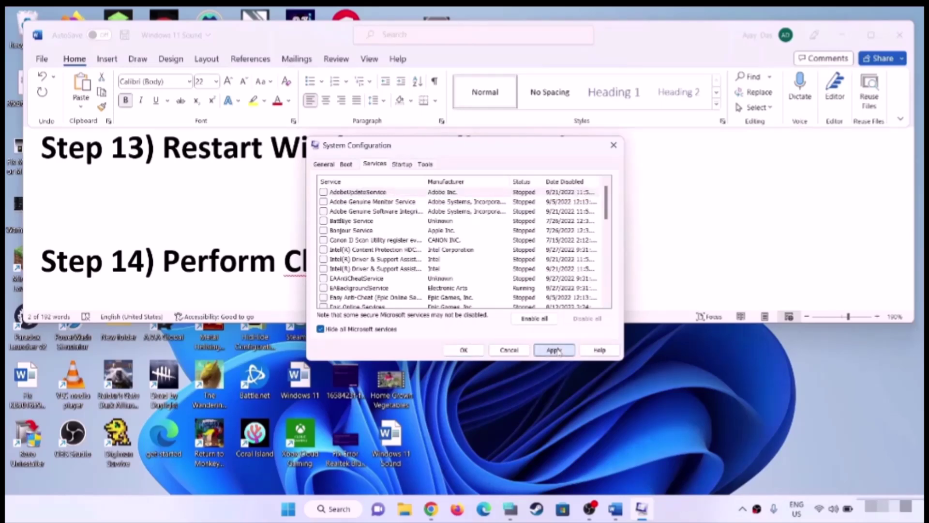
click(463, 350)
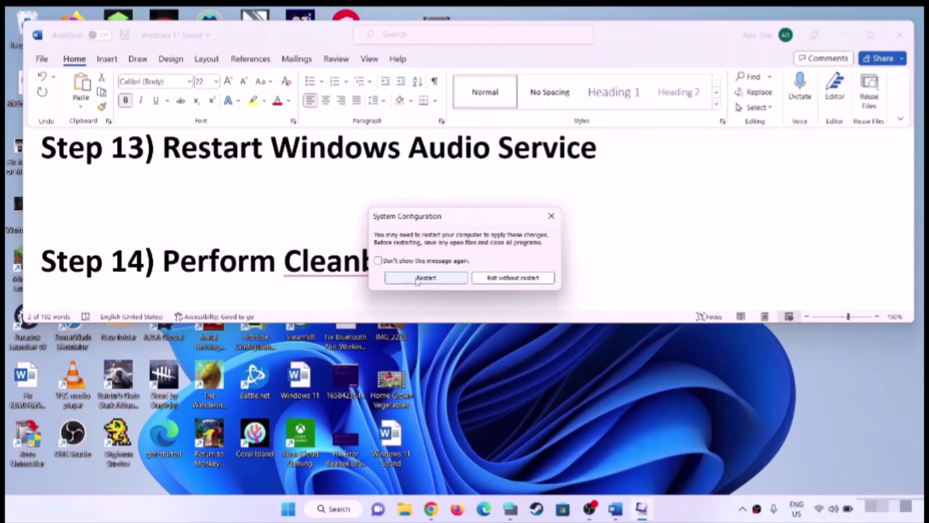
click(550, 216)
Go to Step 15 in the Word document, then open Device Manager and expand Sound, video and game controllers.
scroll(377, 232, down, 2)
scroll(378, 232, down, 2)
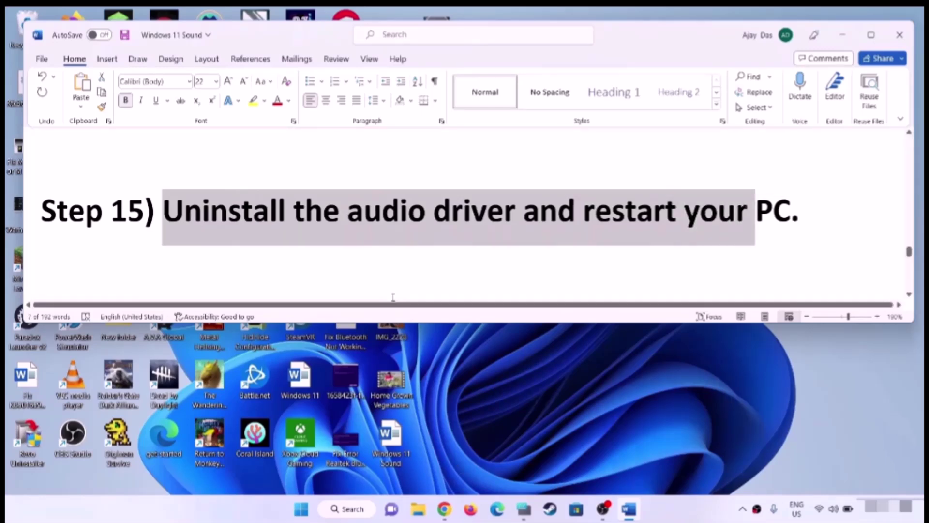
right_click(297, 514)
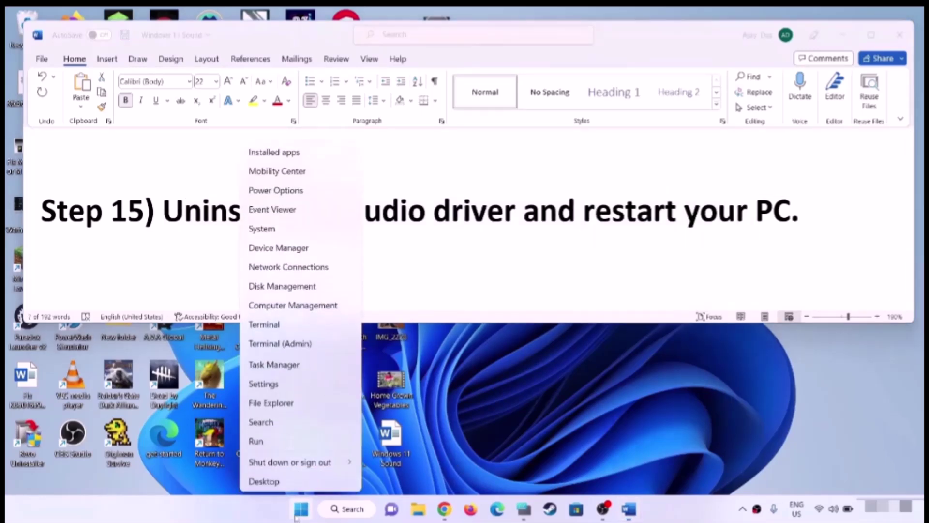
click(273, 250)
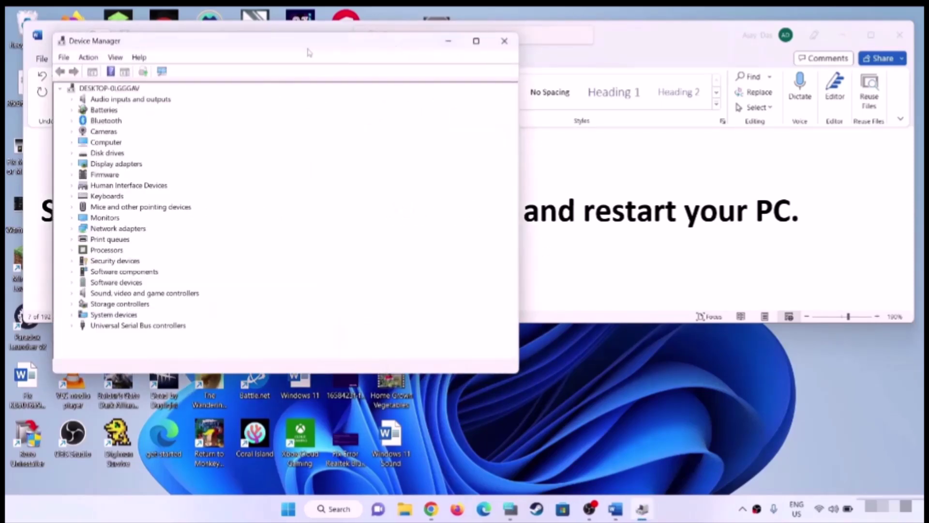
drag(309, 52, 445, 52)
click(209, 293)
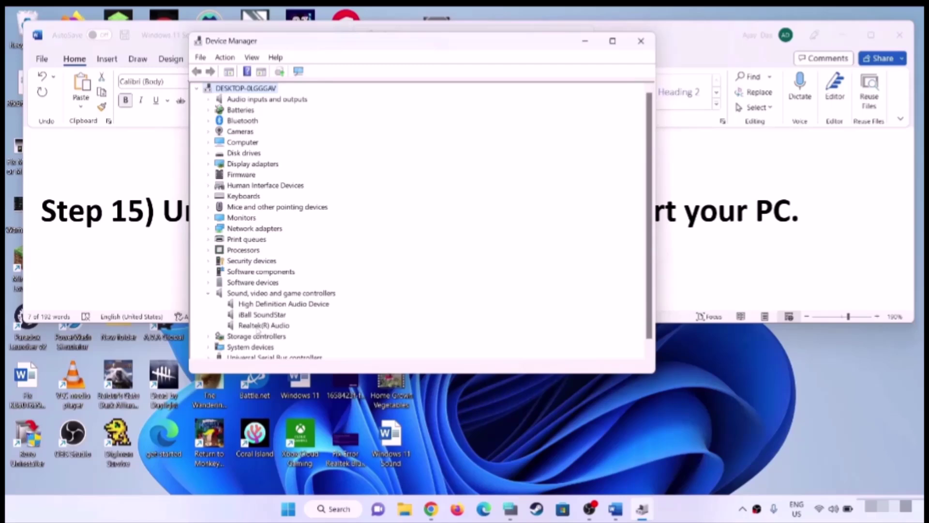
Bring up the uninstall confirmation for the Realtek(R) Audio device and cancel it.
click(256, 326)
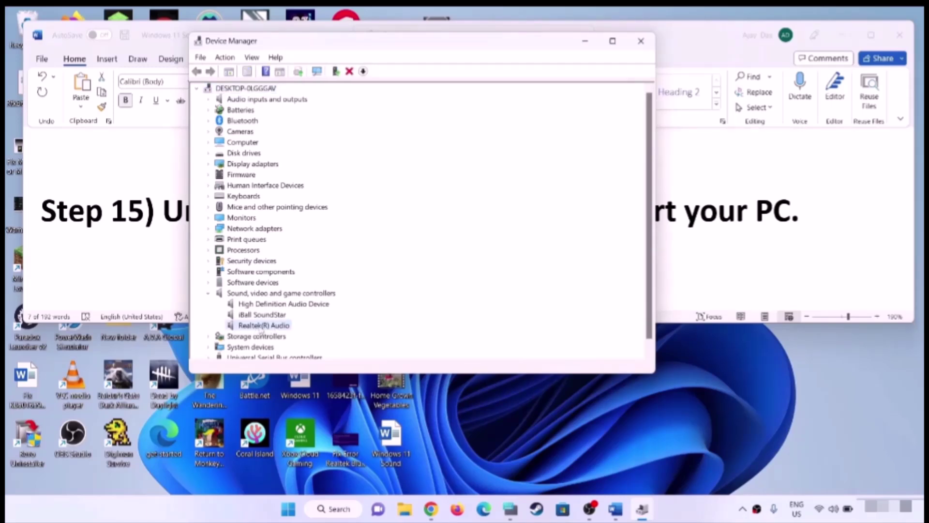
right_click(260, 329)
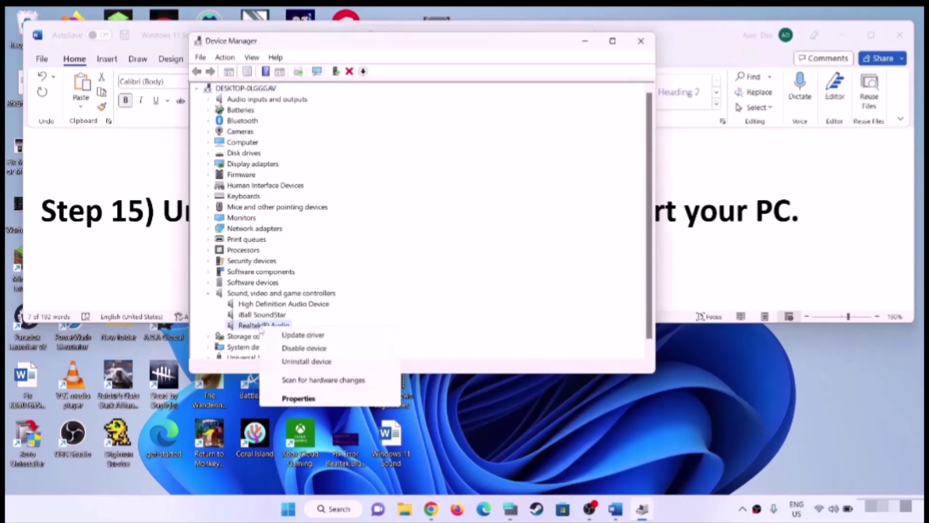
click(306, 362)
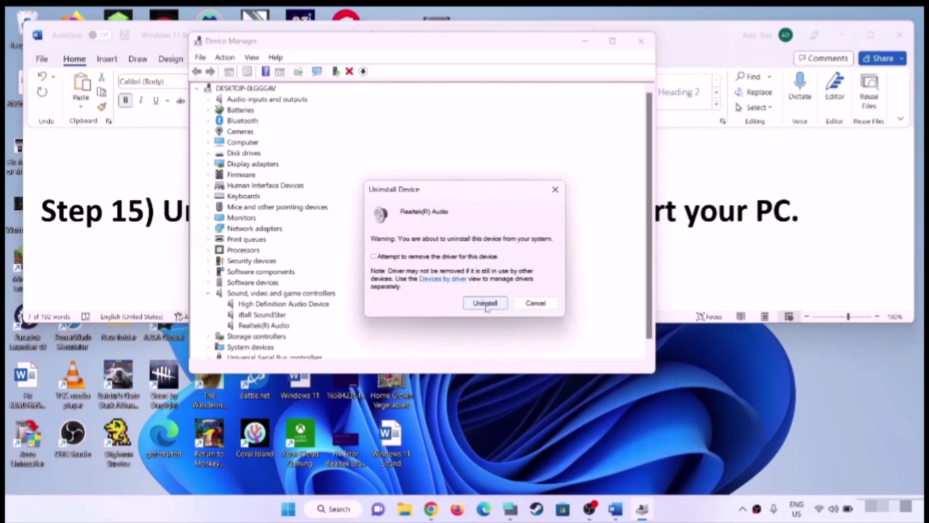
click(537, 306)
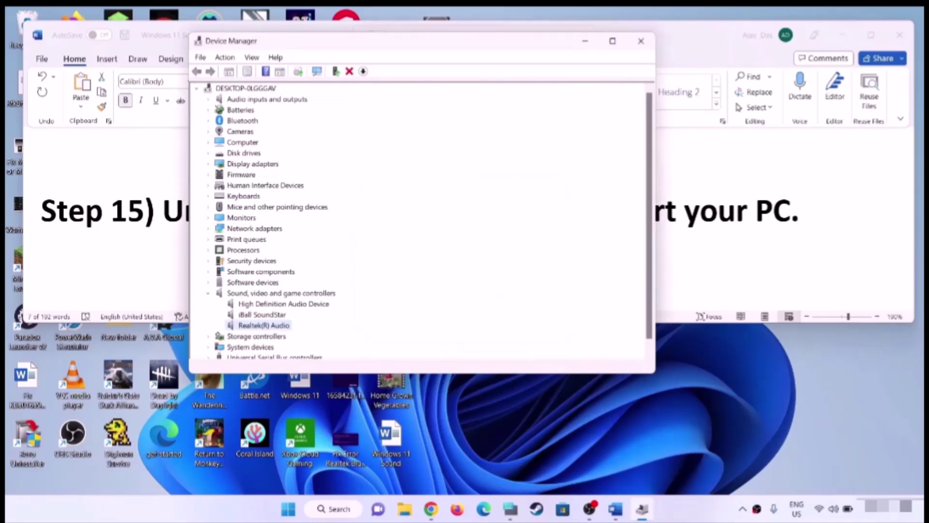
Examine the Windows power options, including Restart, and return to the Word document without choosing one.
click(288, 508)
click(614, 467)
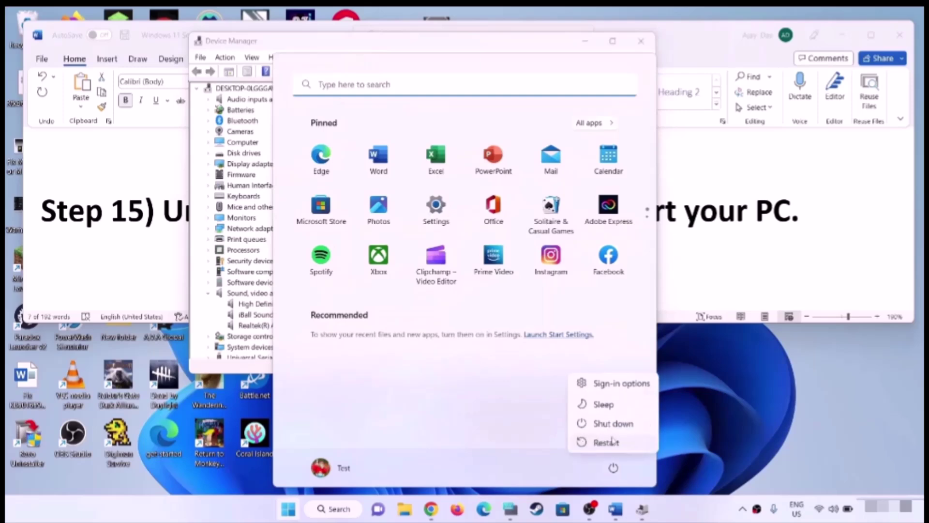
click(763, 229)
click(767, 247)
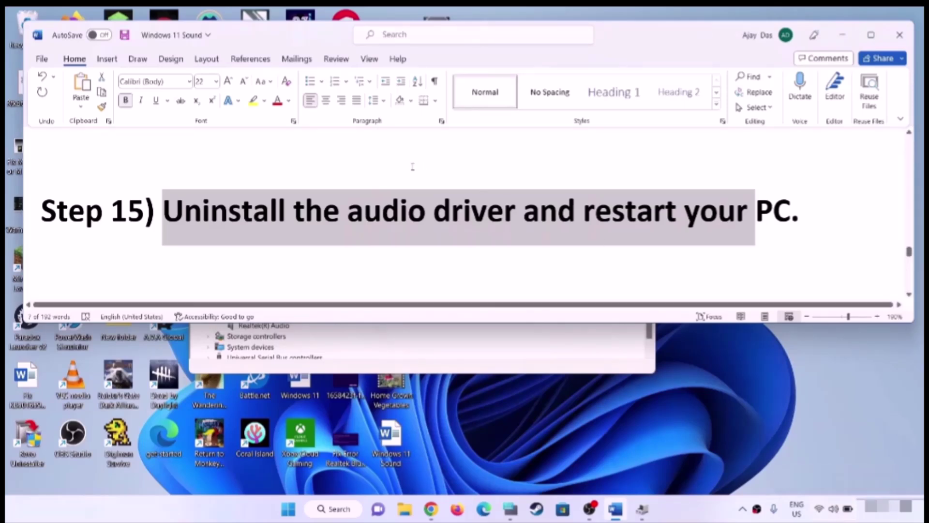
Highlight the Step 16 text "Install Audio Driver from System manufacturer website" in the Word document.
click(243, 237)
scroll(310, 242, down, 2)
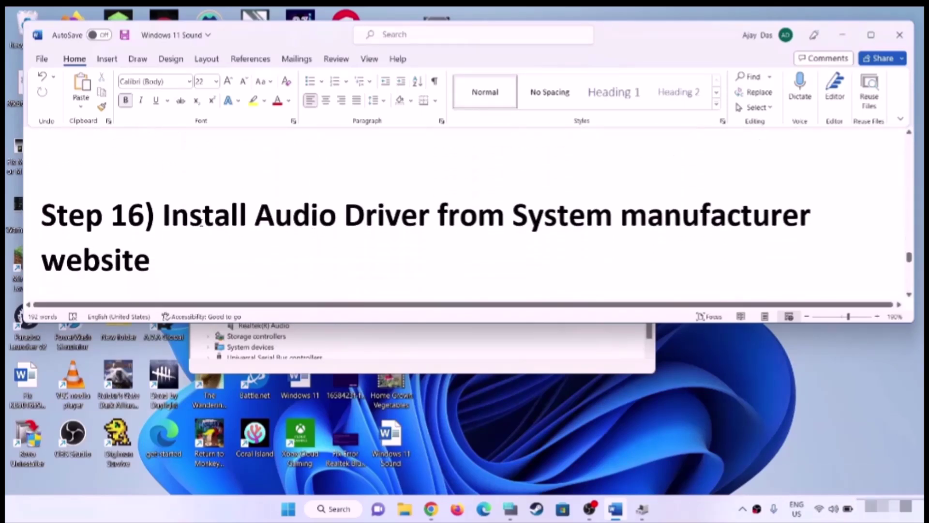
drag(158, 216, 756, 246)
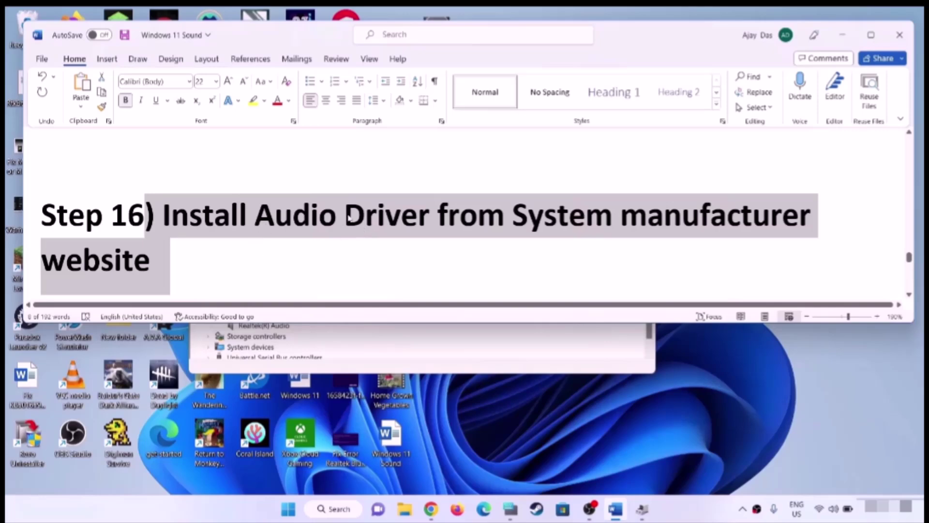
Switch to the Dell Support page in Chrome and select the Inspiron 13 5320 among the Inspiron 5000 Series laptops.
mouse_move(430, 508)
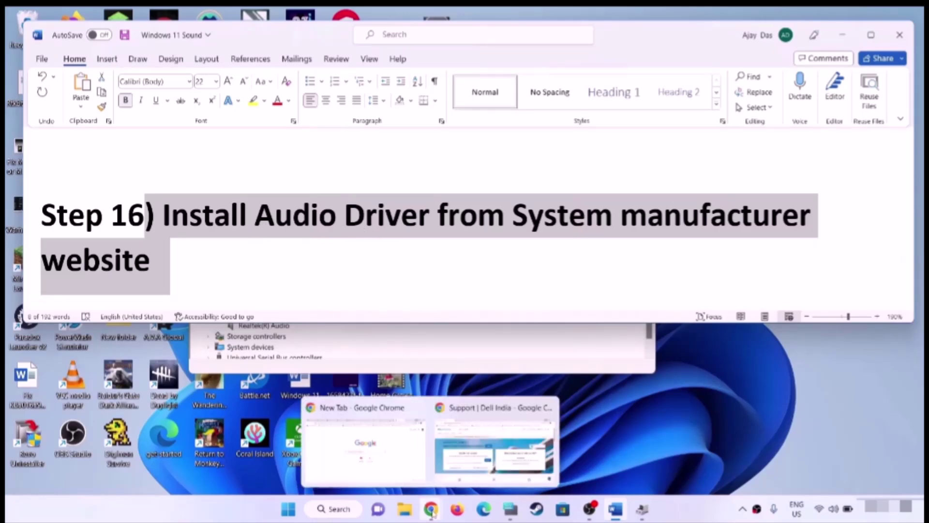
click(506, 451)
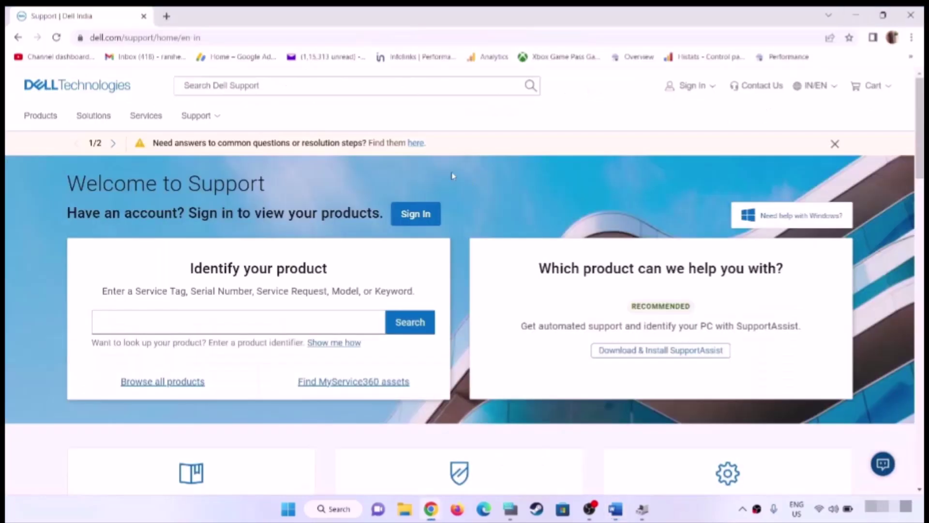
click(177, 382)
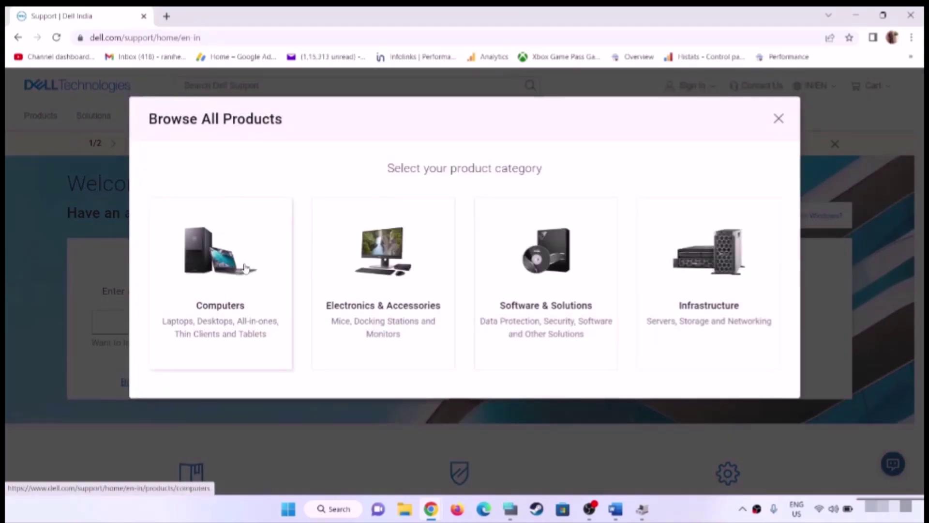
click(233, 274)
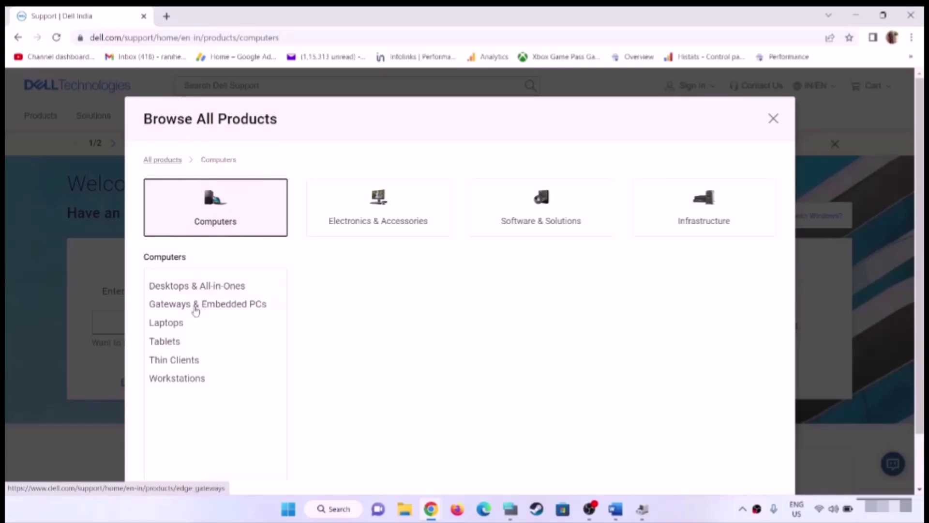
click(175, 332)
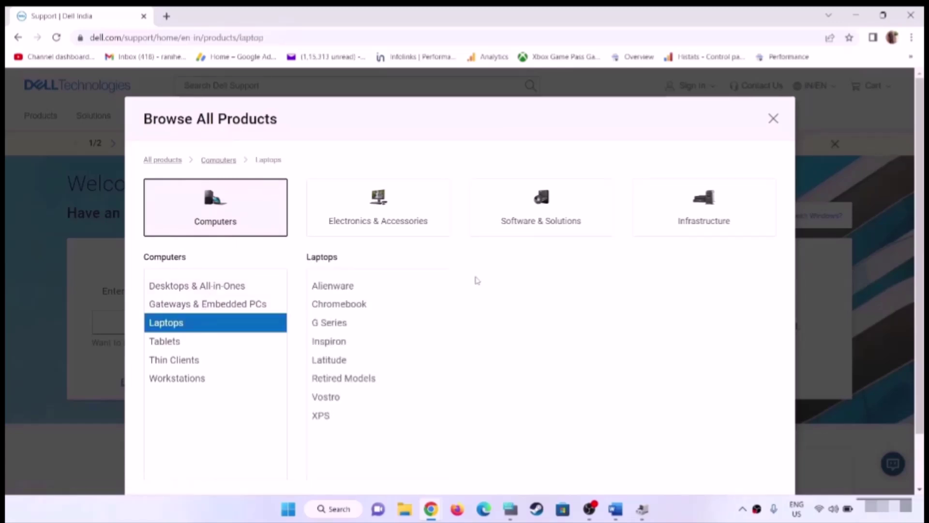
click(338, 341)
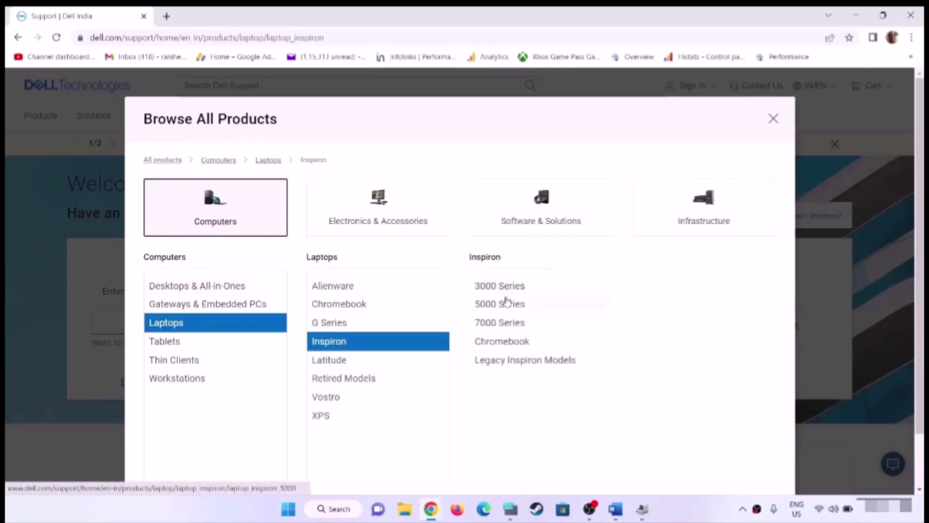
click(493, 303)
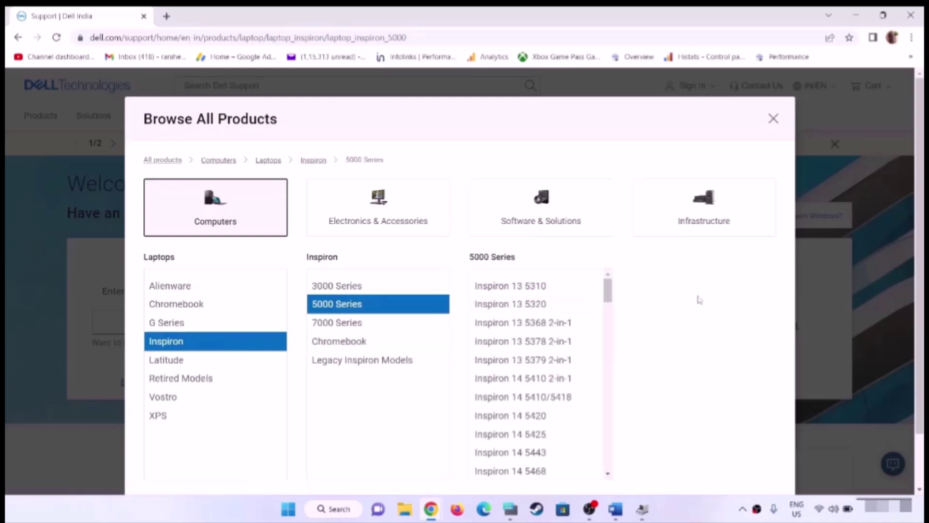
click(533, 303)
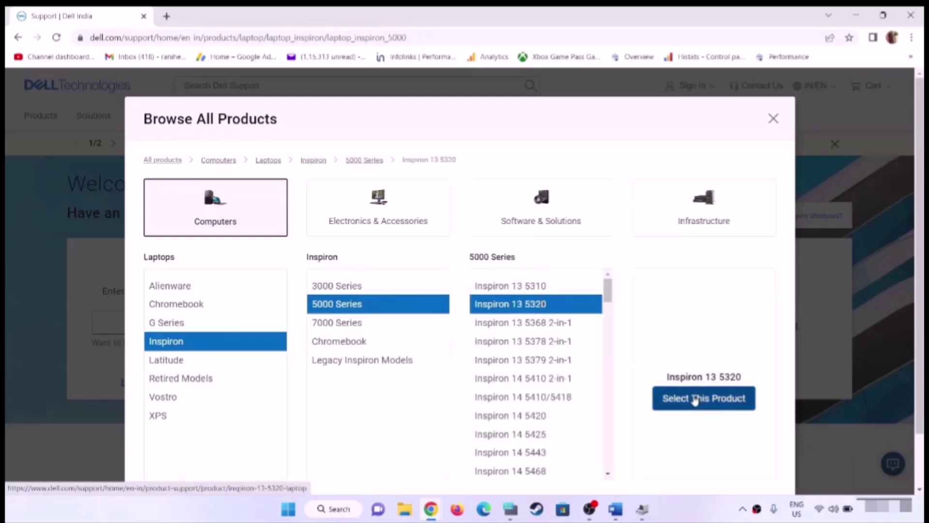
click(694, 397)
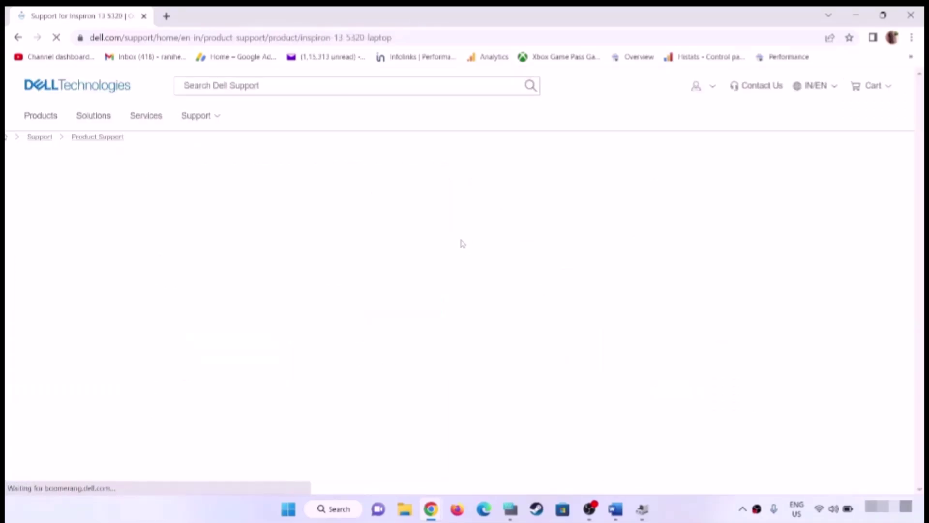
Open Drivers & Downloads for the Inspiron 13 5320 and expand the manual driver search.
click(426, 316)
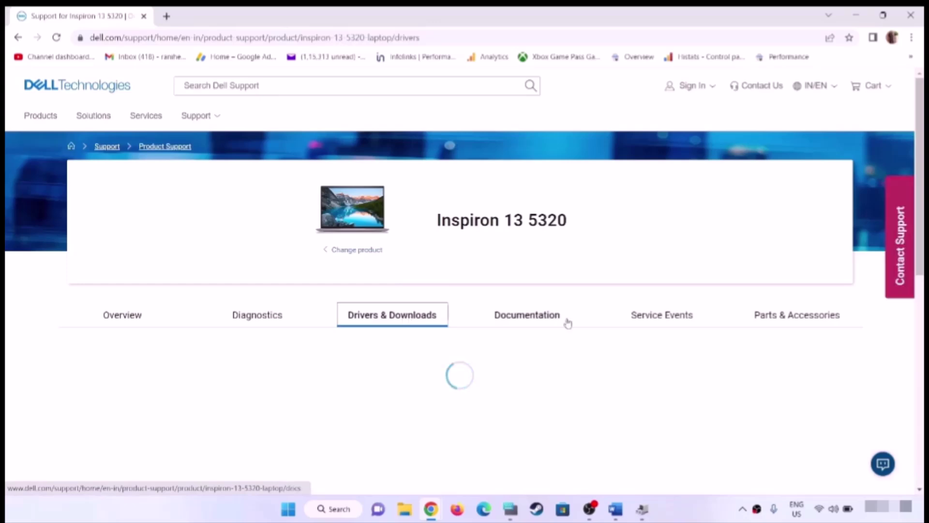
scroll(629, 251, down, 2)
scroll(645, 240, down, 1)
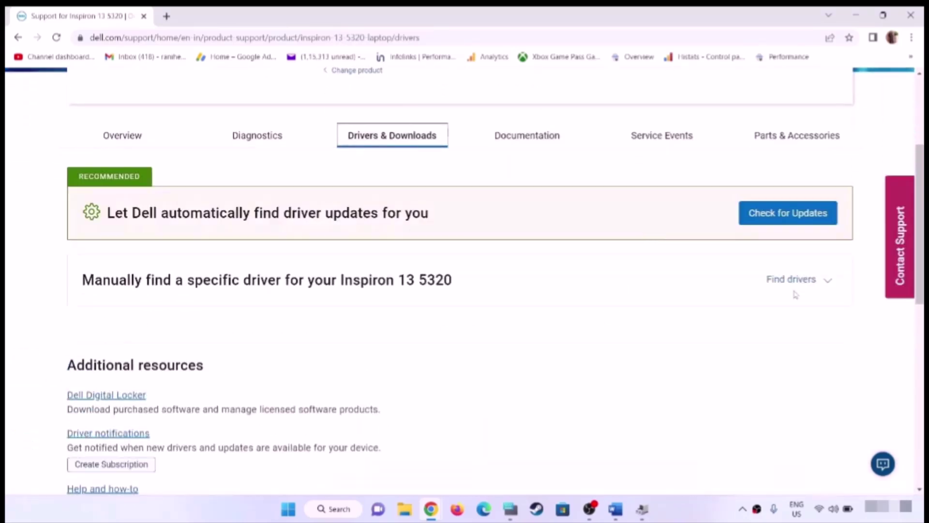
click(833, 280)
scroll(334, 266, down, 4)
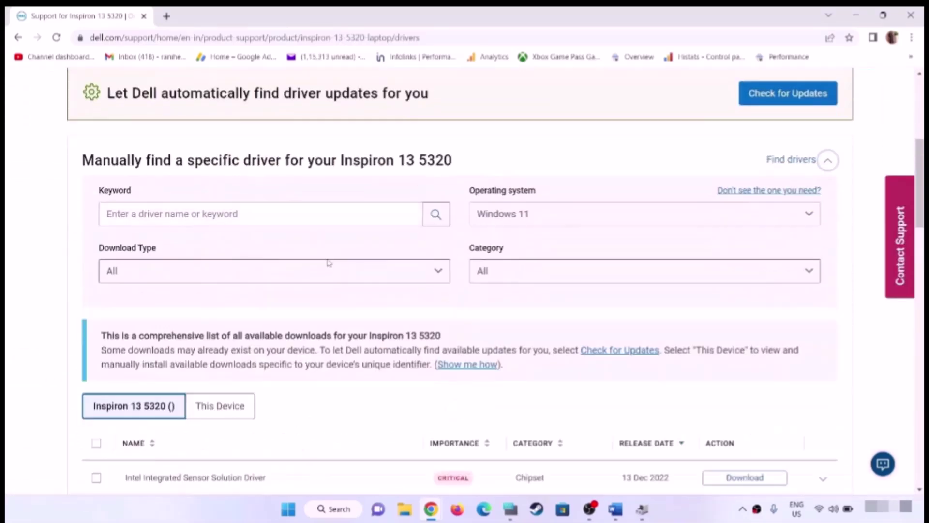
Filter the downloads by the Driver type, review the list including the Realtek High Definition Audio Driver, and minimize the browser.
click(160, 157)
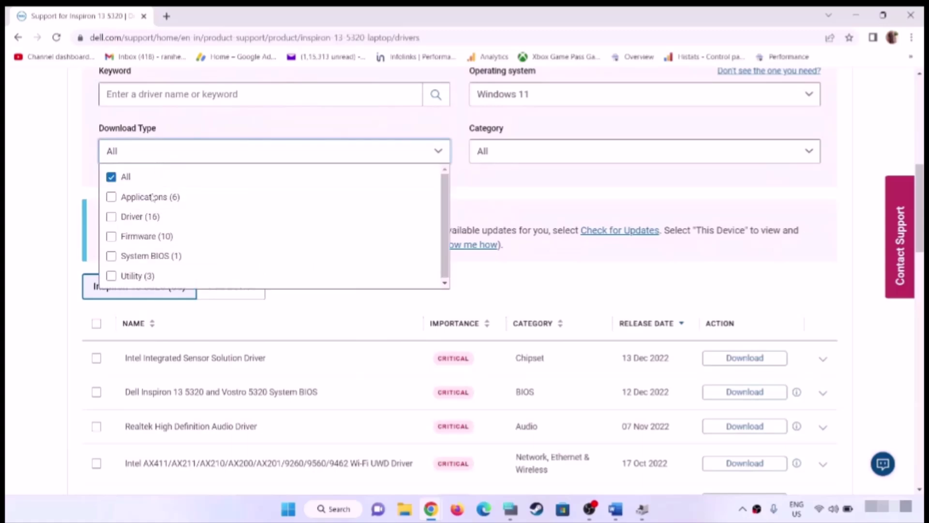
click(139, 217)
click(562, 271)
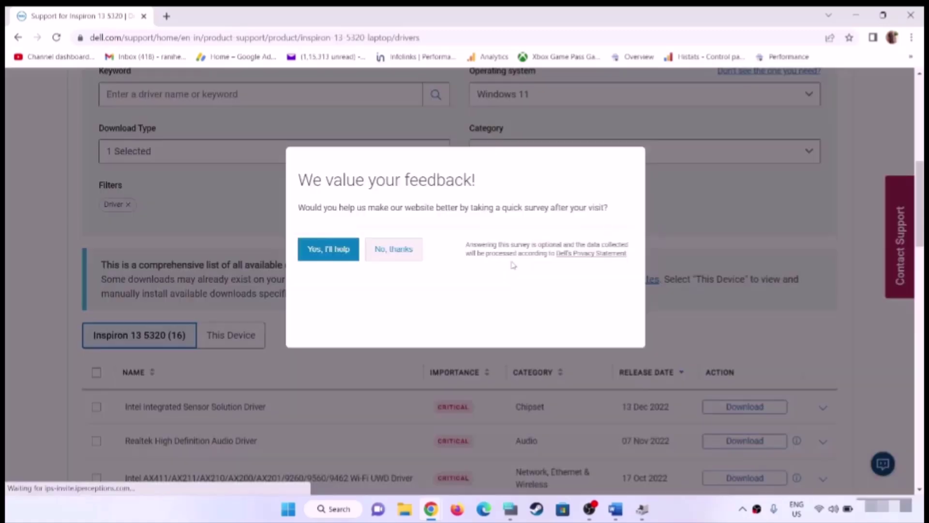
scroll(317, 349, down, 3)
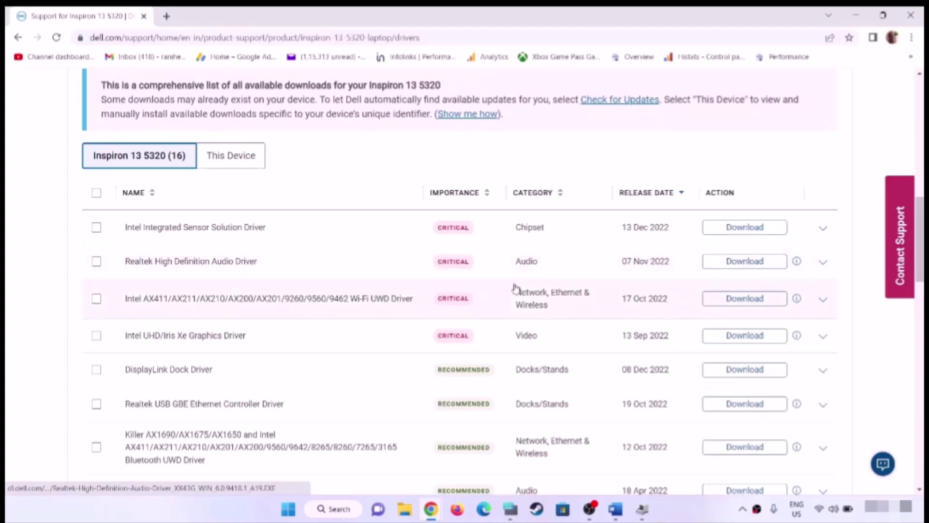
click(856, 15)
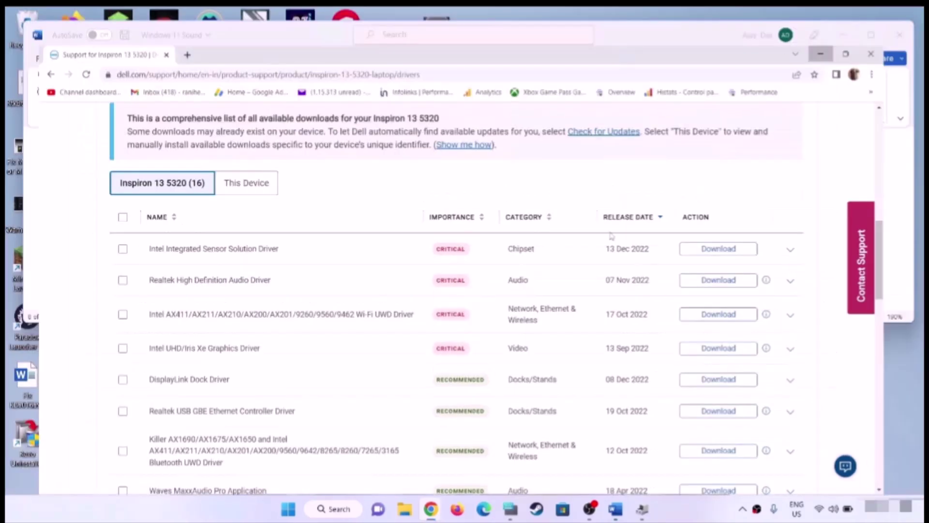
scroll(310, 246, down, 1)
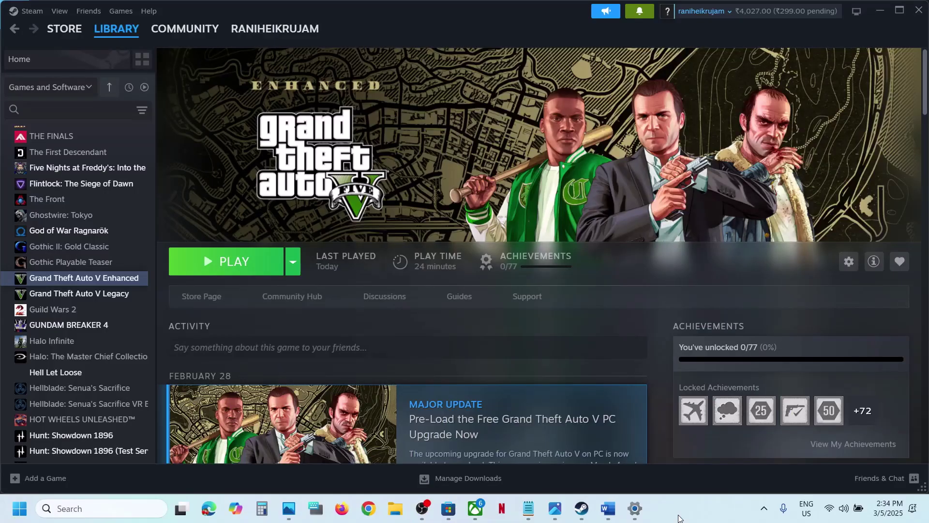
Examine the Installed Files properties of Grand Theft Auto V Enhanced in Steam, including the file integrity verification option, and close them.
right_click(117, 277)
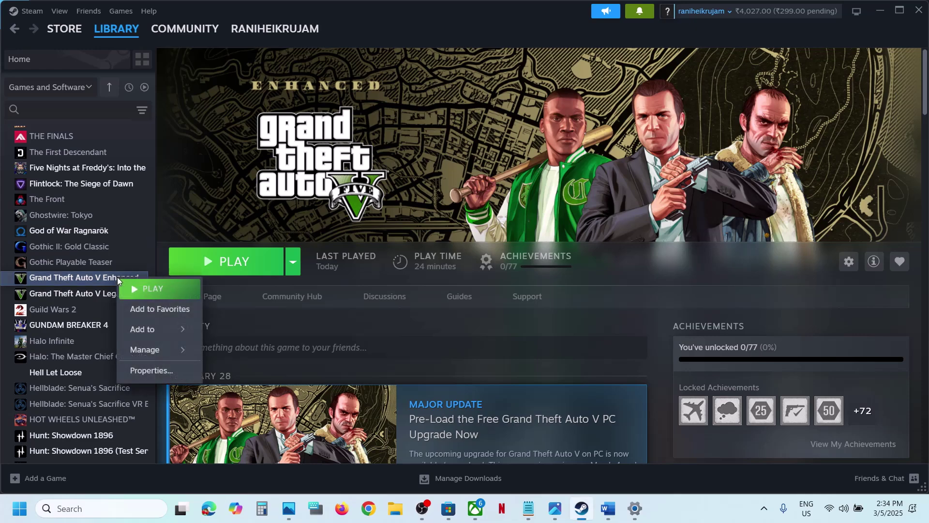
click(148, 370)
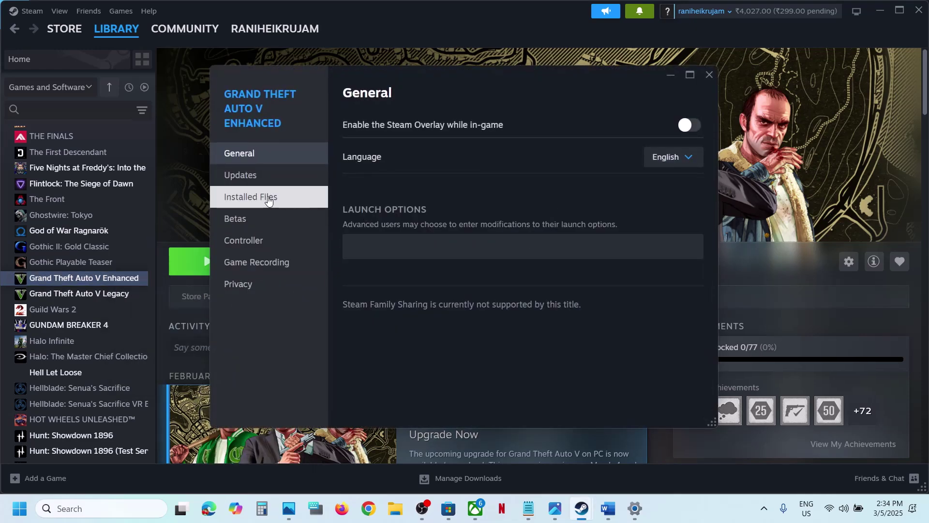
click(251, 196)
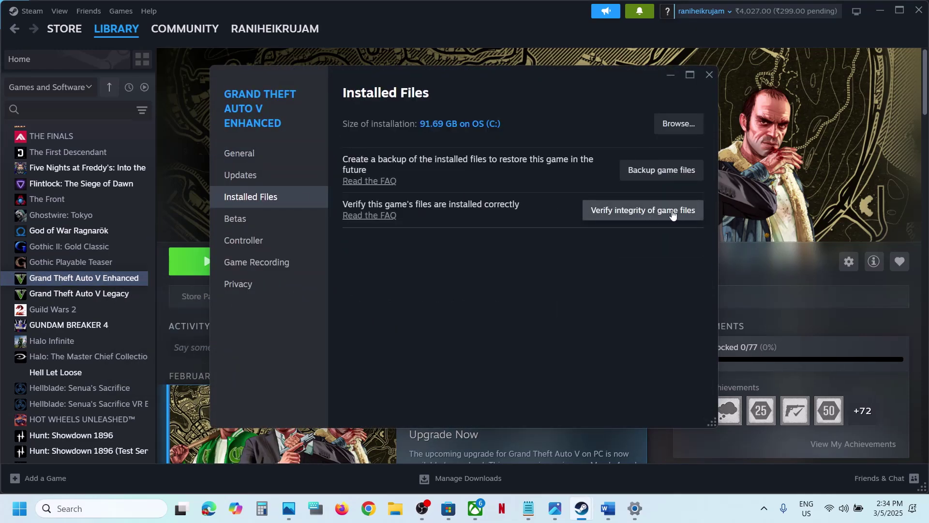
click(710, 80)
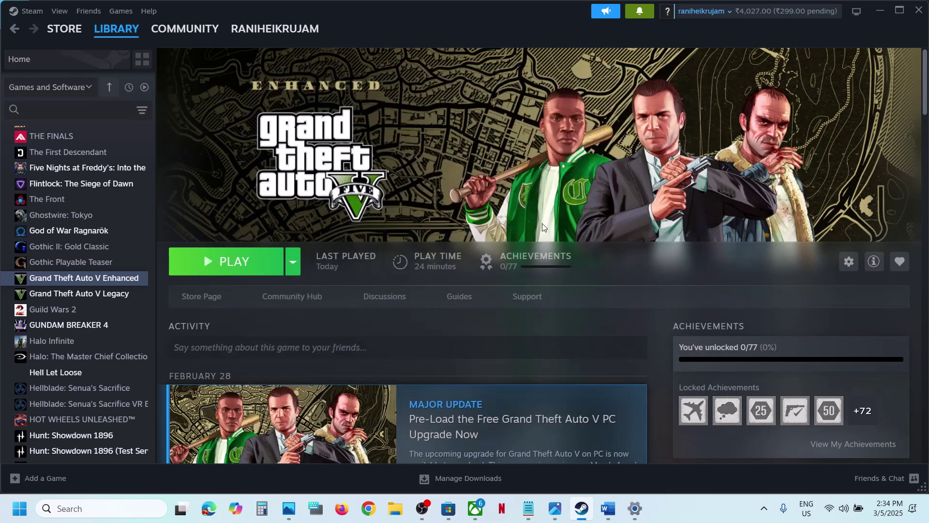
click(700, 509)
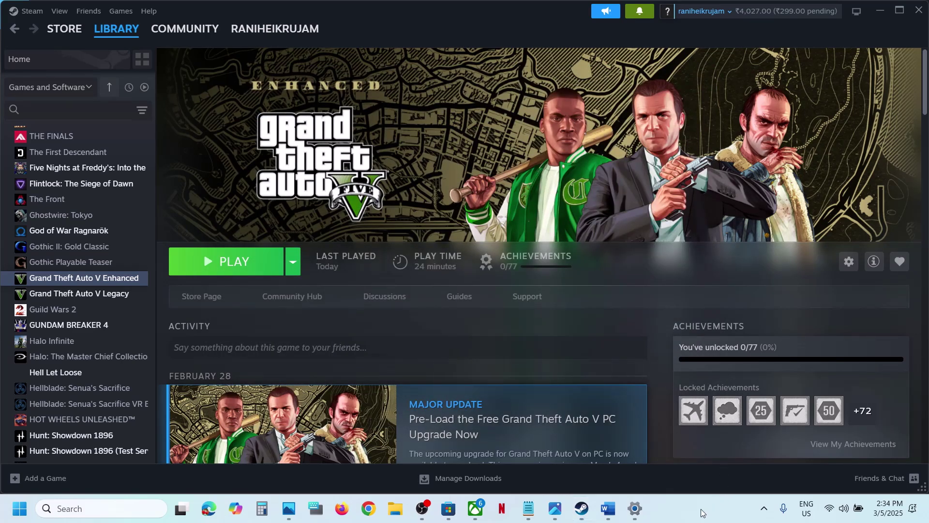